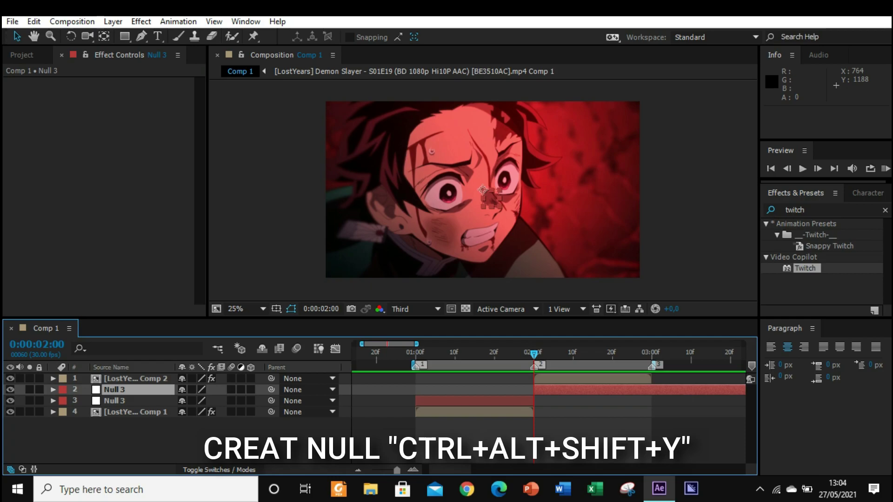
Step: Move the new null above the Comp 2 clip and trim its end to the clip's end at 0:00:03:00
{"action": "key", "text": "ctrl+]"}
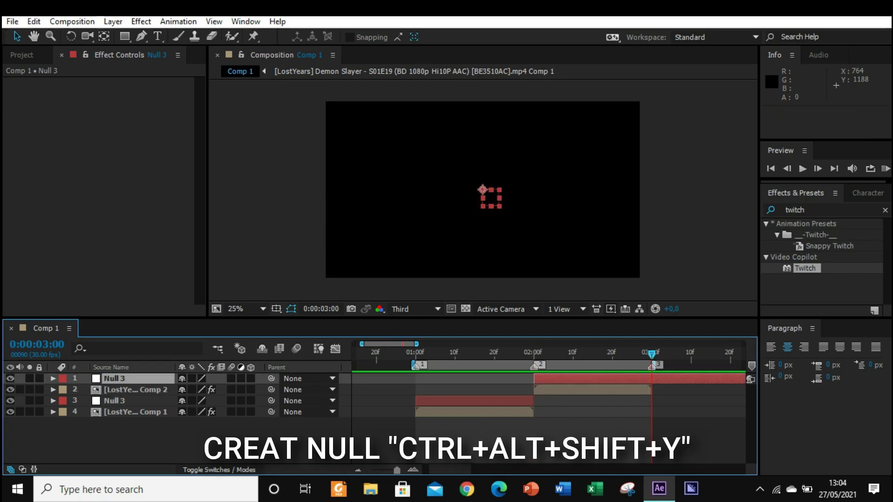
{"action": "key", "text": "ctrl+alt+shift+y"}
{"action": "key", "text": "ctrl+z"}
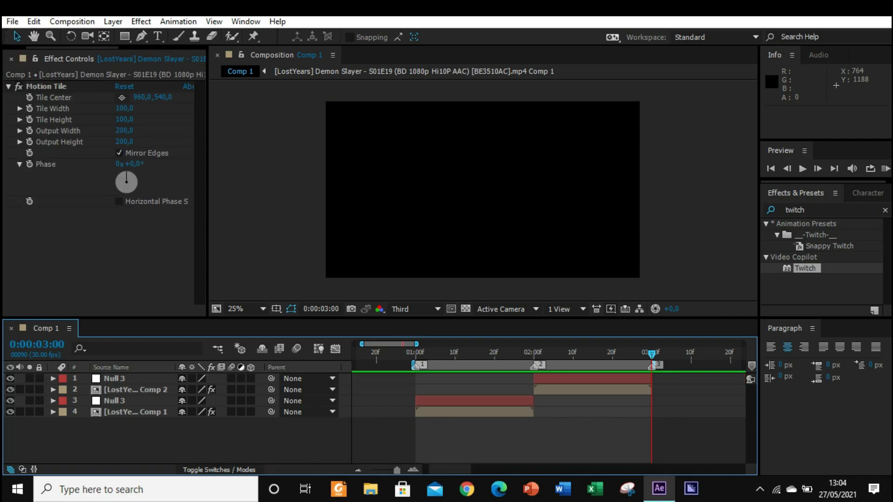
{"action": "left_click", "coordinate": [636, 379]}
{"action": "right_click", "coordinate": [636, 379]}
{"action": "key", "text": "Escape"}
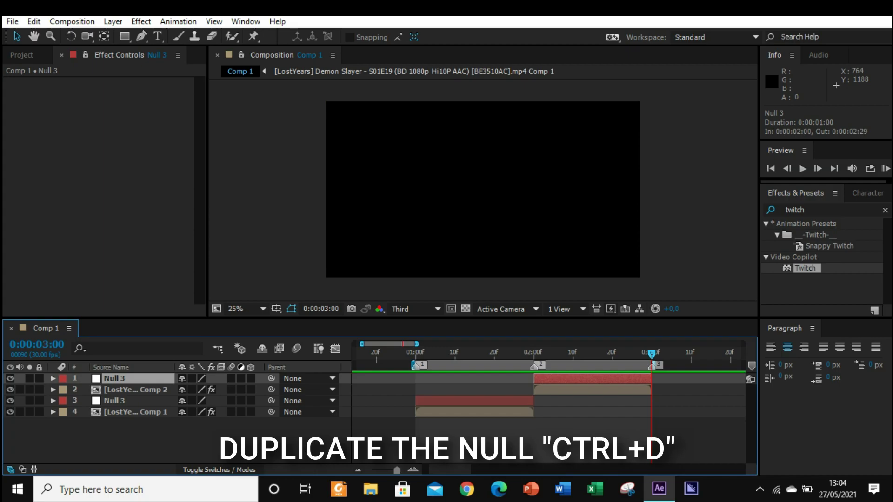
Step: Duplicate both the null over the Comp 2 clip and the null over the Comp 1 clip
{"action": "key", "text": "ctrl+d"}
{"action": "left_click", "coordinate": [483, 412]}
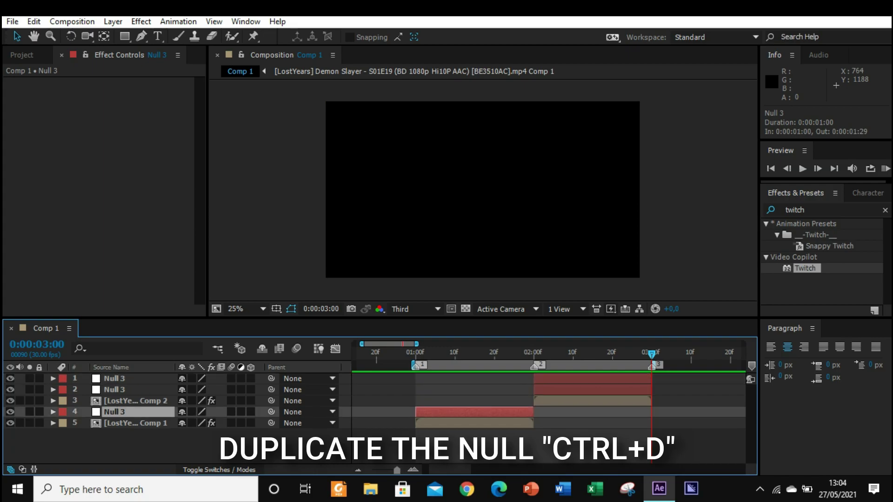
{"action": "key", "text": "ctrl+d"}
Step: Parent the Comp 1 clip to the null directly above it, and parent that null to its duplicate on layer 4
{"action": "mouse_move", "coordinate": [419, 354]}
{"action": "left_mouse_down"}
{"action": "mouse_move", "coordinate": [463, 354]}
{"action": "mouse_move", "coordinate": [423, 355]}
{"action": "left_mouse_up"}
{"action": "left_click", "coordinate": [465, 434]}
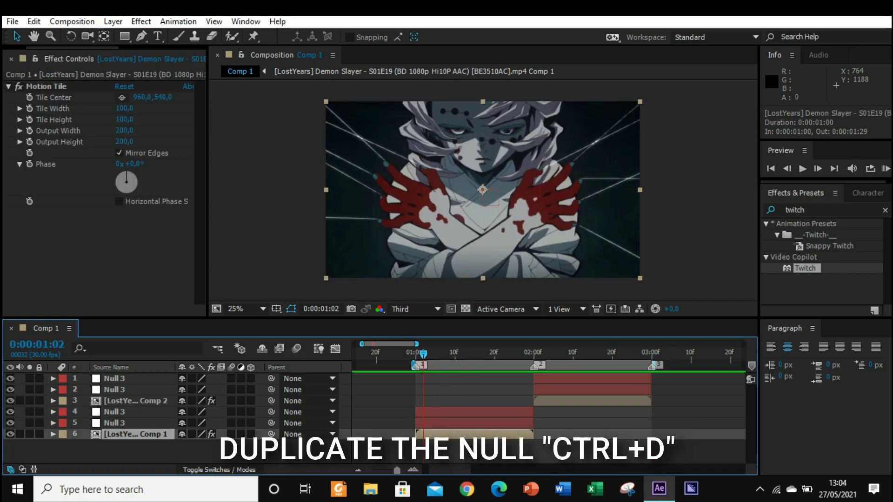
{"action": "left_click_drag", "start_coordinate": [271, 434], "coordinate": [130, 412]}
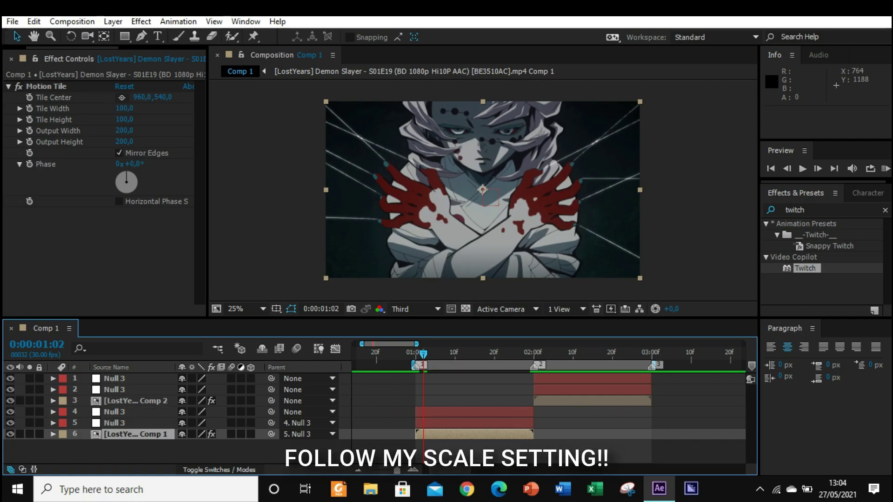
Step: Set the layer 5 null's Scale to 300% at 0:00:01:00 and keyframe it
{"action": "left_click", "coordinate": [130, 424]}
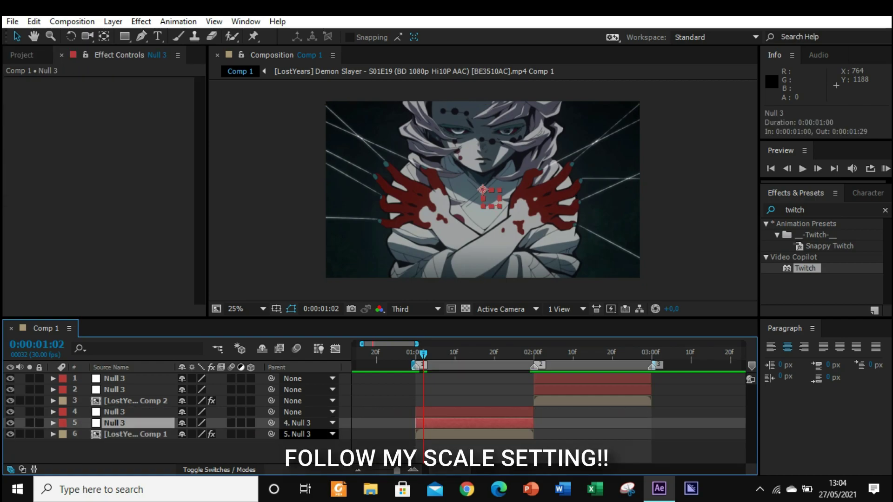
{"action": "key", "text": "s"}
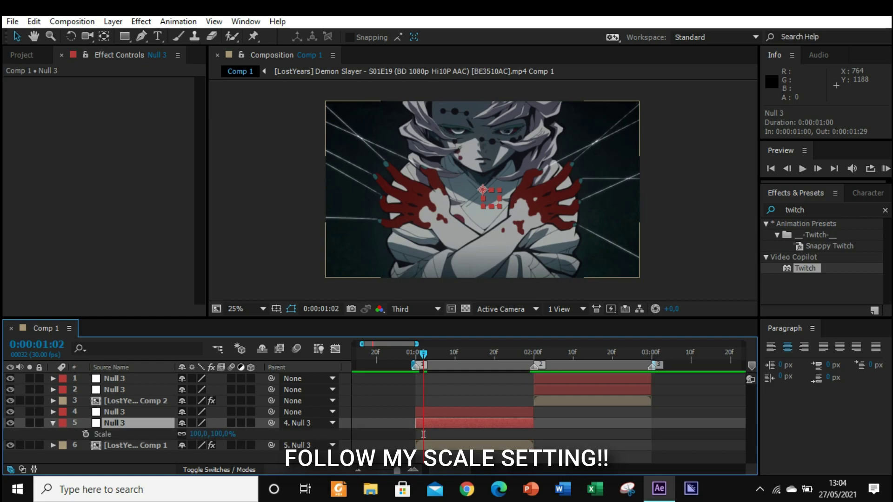
{"action": "left_click_drag", "start_coordinate": [423, 434], "coordinate": [415, 434]}
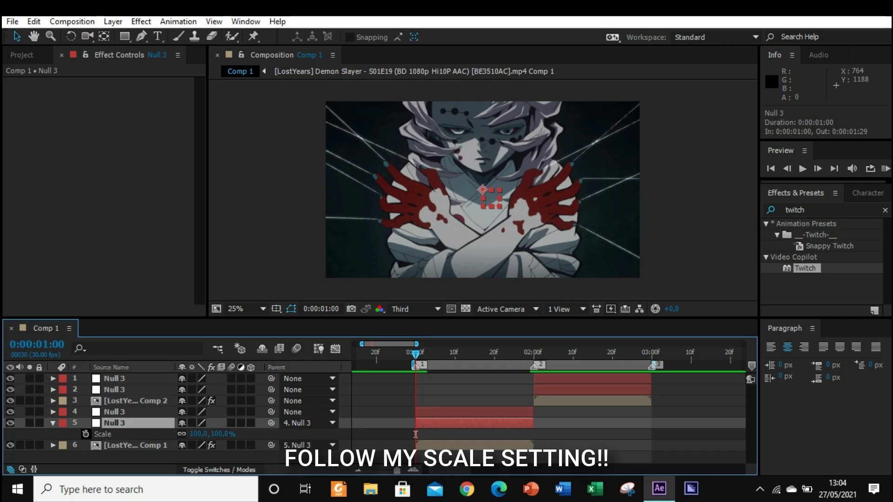
{"action": "left_click", "coordinate": [220, 435]}
{"action": "type", "text": "300"}
{"action": "key", "text": "Return"}
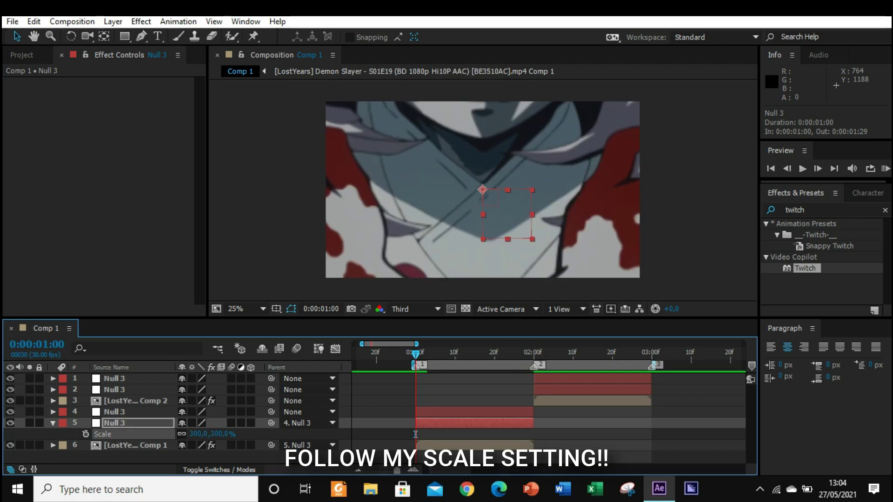
{"action": "left_click", "coordinate": [86, 433]}
Step: Add a 130% Scale keyframe to the layer 5 null two frames further on, at 0:00:01:02
{"action": "key", "text": "Page_Down"}
{"action": "key", "text": "Page_Down"}
{"action": "left_click", "coordinate": [198, 435]}
{"action": "type", "text": "125"}
{"action": "key", "text": "BackSpace"}
{"action": "type", "text": "30"}
{"action": "key", "text": "Return"}
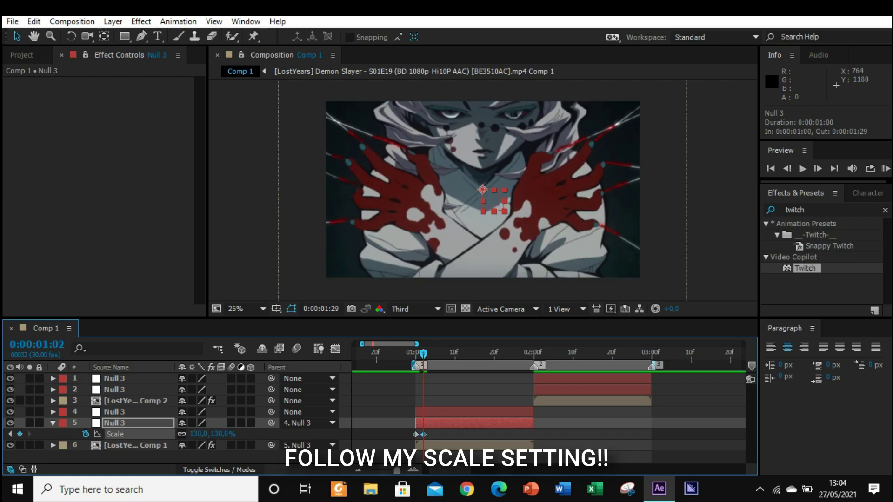
Step: Add a 100% Scale keyframe on the layer 5 null's last frame, 0:00:01:29
{"action": "key", "text": "o"}
{"action": "left_click", "coordinate": [222, 434]}
{"action": "type", "text": "100"}
{"action": "key", "text": "Return"}
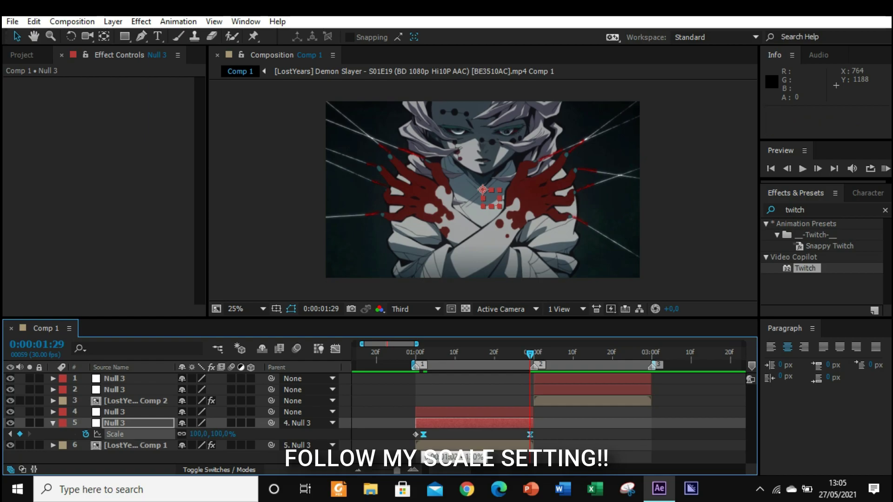
Step: Apply Easy Ease to the layer 5 null's last two Scale keyframes and show the Scale curve in the Graph Editor
{"action": "key", "text": "F9"}
{"action": "left_click", "coordinate": [335, 348]}
{"action": "left_click", "coordinate": [465, 407]}
{"action": "left_click_drag", "start_coordinate": [416, 440], "coordinate": [446, 426]}
{"action": "left_click_drag", "start_coordinate": [521, 446], "coordinate": [541, 430]}
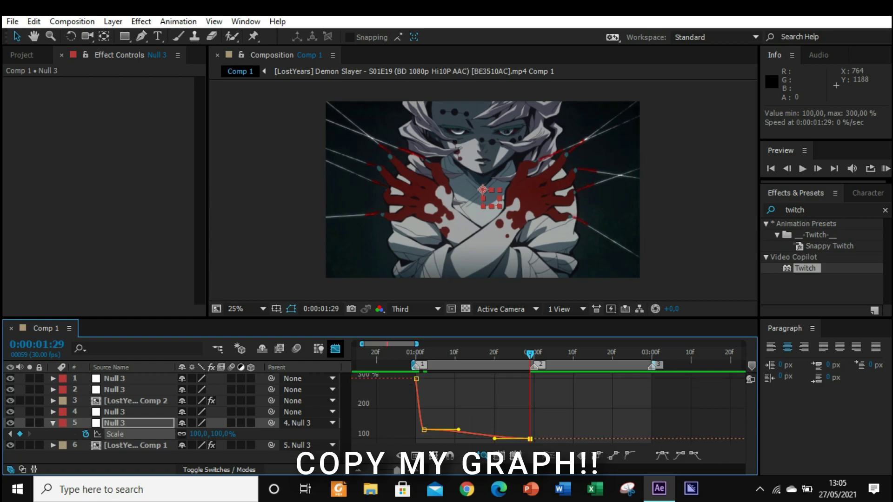
Step: Shape the layer 5 Scale curve to drop steeply and flatten just after the second keyframe, and preview the zoom
{"action": "left_click_drag", "start_coordinate": [458, 430], "coordinate": [424, 437]}
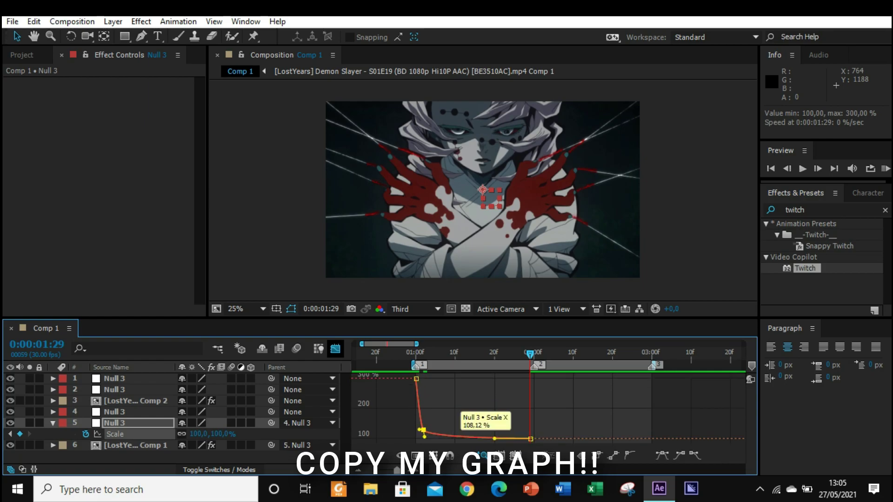
{"action": "left_click_drag", "start_coordinate": [494, 438], "coordinate": [424, 438]}
{"action": "key", "text": "space"}
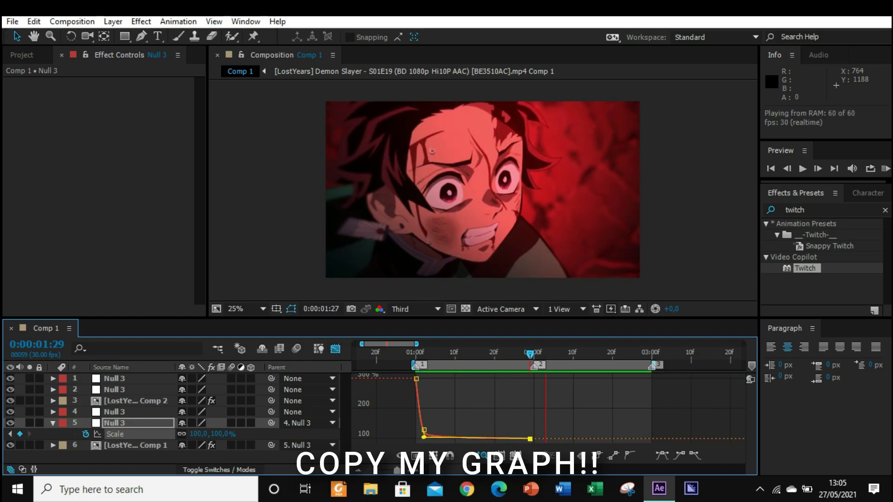
{"action": "key", "text": "space"}
{"action": "left_click_drag", "start_coordinate": [439, 403], "coordinate": [417, 378]}
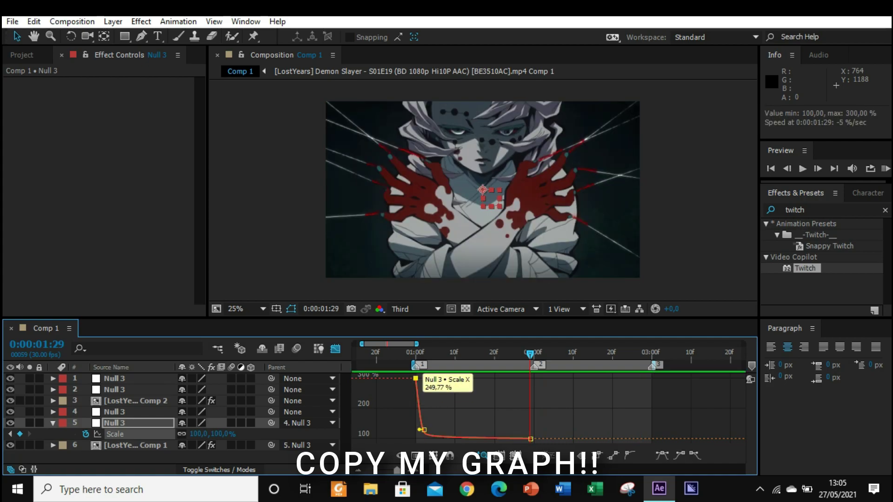
{"action": "key", "text": "space"}
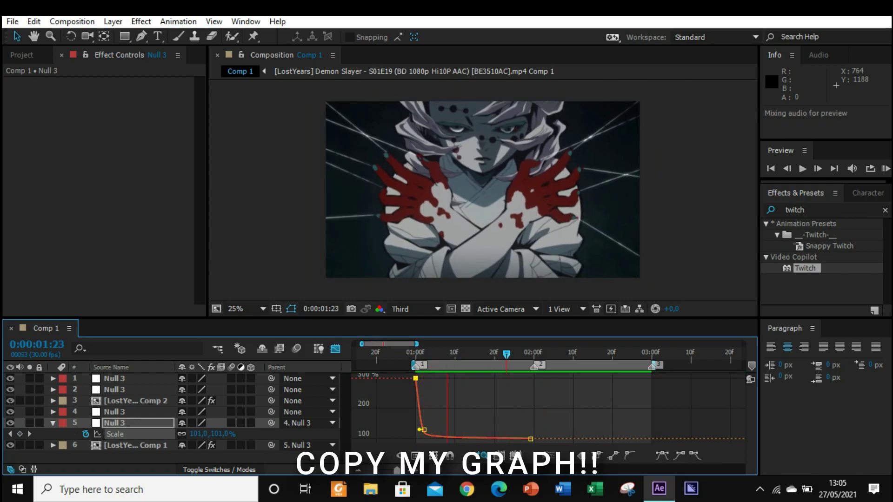
{"action": "key", "text": "space"}
{"action": "key", "text": "s"}
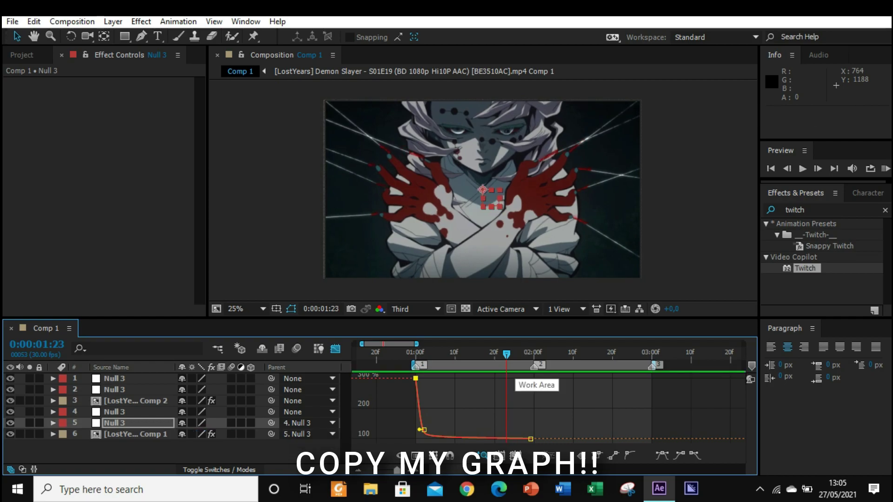
{"action": "left_click", "coordinate": [336, 349]}
Step: Add a Scale keyframe at 100% to the layer 4 null at 0:00:01:26
{"action": "left_click_drag", "start_coordinate": [506, 354], "coordinate": [534, 354]}
{"action": "left_click", "coordinate": [493, 412]}
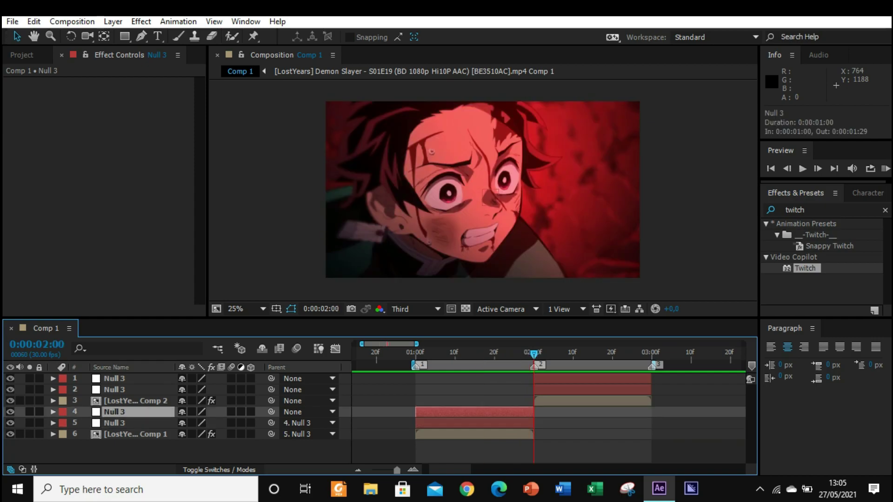
{"action": "key", "text": "s"}
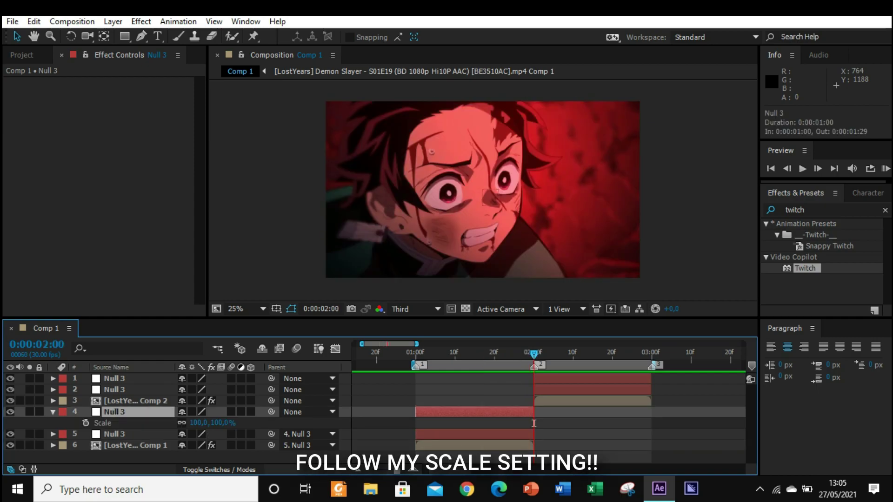
{"action": "left_click_drag", "start_coordinate": [533, 423], "coordinate": [518, 423]}
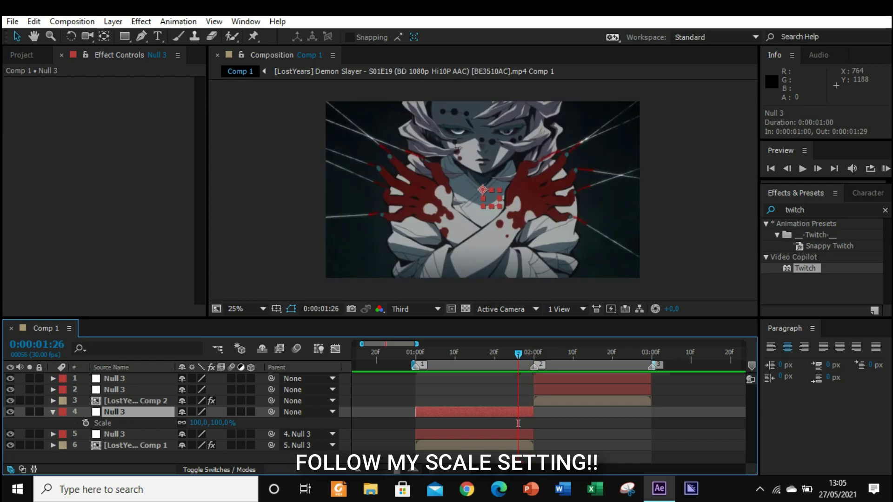
{"action": "left_click", "coordinate": [223, 423]}
{"action": "left_click", "coordinate": [86, 423]}
Step: Set the layer 4 null's Scale to 0% four frames further on, at 0:00:02:00
{"action": "key", "text": "Page_Down"}
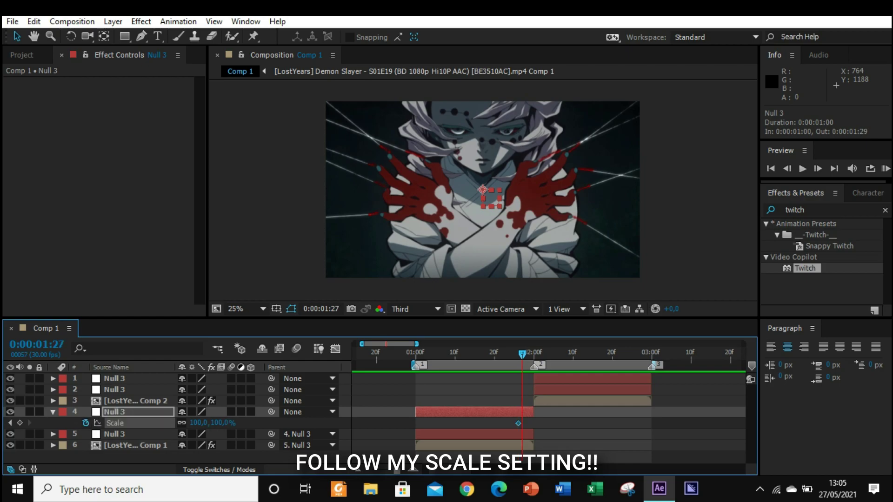
{"action": "key", "text": "Page_Down"}
{"action": "key", "text": "Page_Down"}
{"action": "key", "text": "Page_Down"}
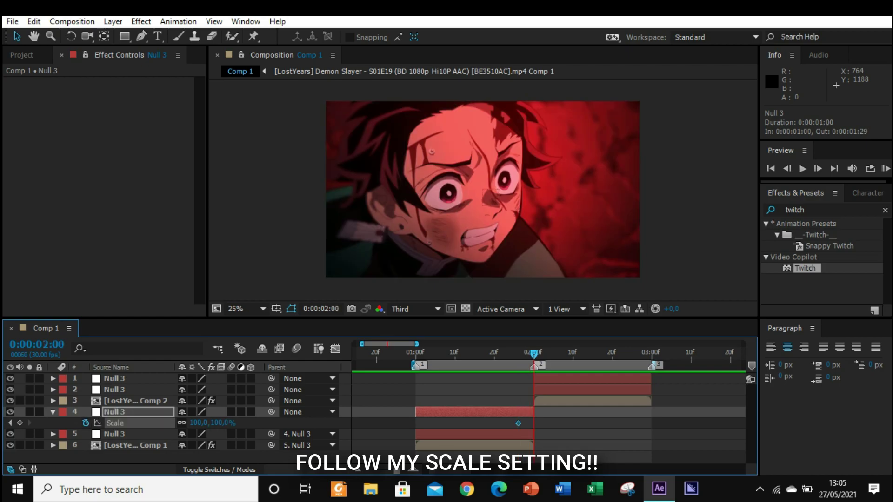
{"action": "left_click", "coordinate": [222, 423]}
{"action": "type", "text": "0"}
{"action": "key", "text": "Return"}
Step: Easy-ease the layer 4 Scale keyframes, bend the curve to hold near 100% and plunge at 0:00:02:00, and preview the animation
{"action": "key", "text": "F9"}
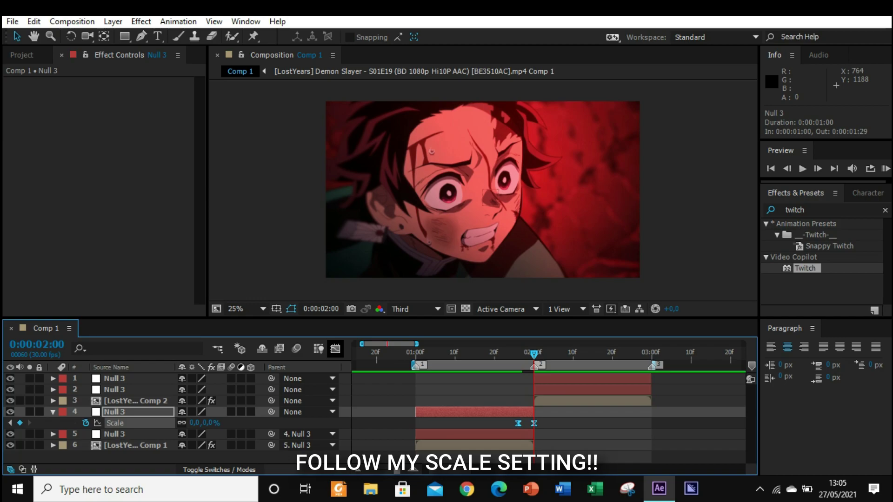
{"action": "key", "text": "shift+F3"}
{"action": "left_click_drag", "start_coordinate": [473, 405], "coordinate": [592, 444]}
{"action": "left_click_drag", "start_coordinate": [526, 436], "coordinate": [533, 379]}
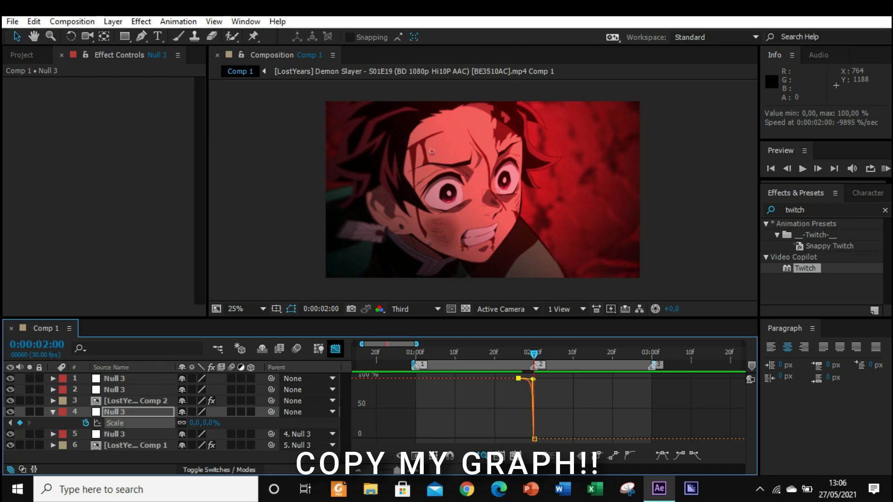
{"action": "key", "text": "space"}
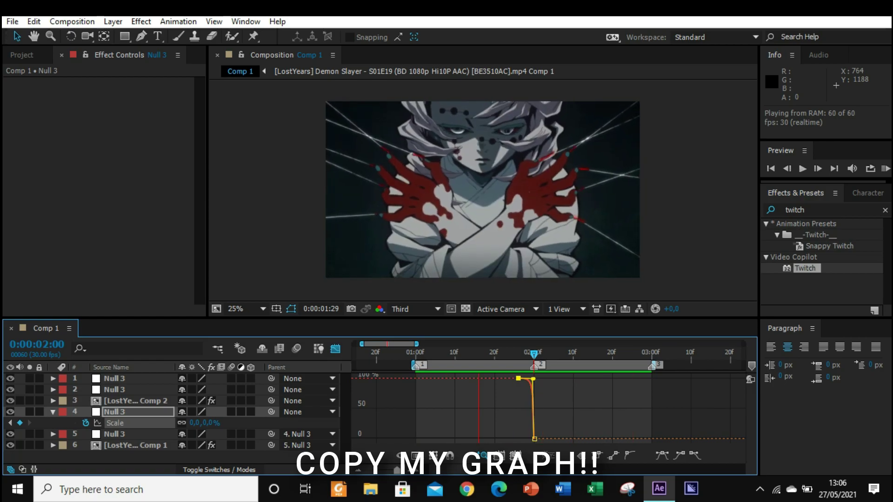
{"action": "key", "text": "space"}
{"action": "left_click", "coordinate": [336, 349]}
{"action": "key", "text": "s"}
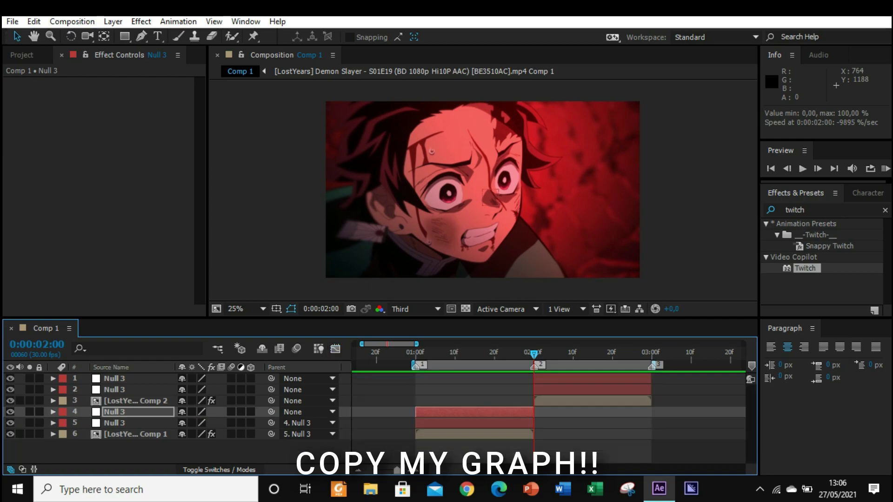
Step: Parent the Comp 2 clip to the layer 2 null, and parent that null to the layer 1 null
{"action": "left_click", "coordinate": [135, 401]}
{"action": "left_click", "coordinate": [310, 401]}
{"action": "left_click", "coordinate": [298, 449]}
{"action": "left_click", "coordinate": [135, 401]}
{"action": "left_click_drag", "start_coordinate": [272, 401], "coordinate": [133, 379]}
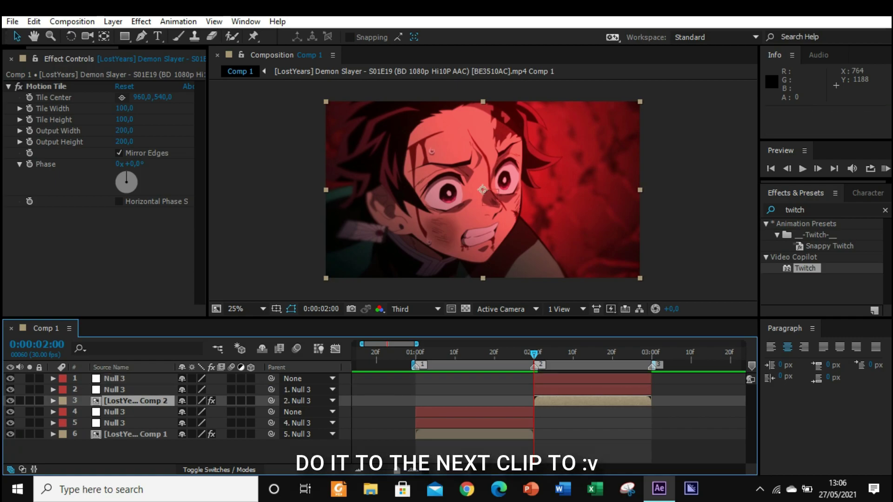
Step: Keyframe the layer 2 null's Scale at 300% on its first frame, 0:00:02:00
{"action": "left_click", "coordinate": [537, 390]}
{"action": "key", "text": "s"}
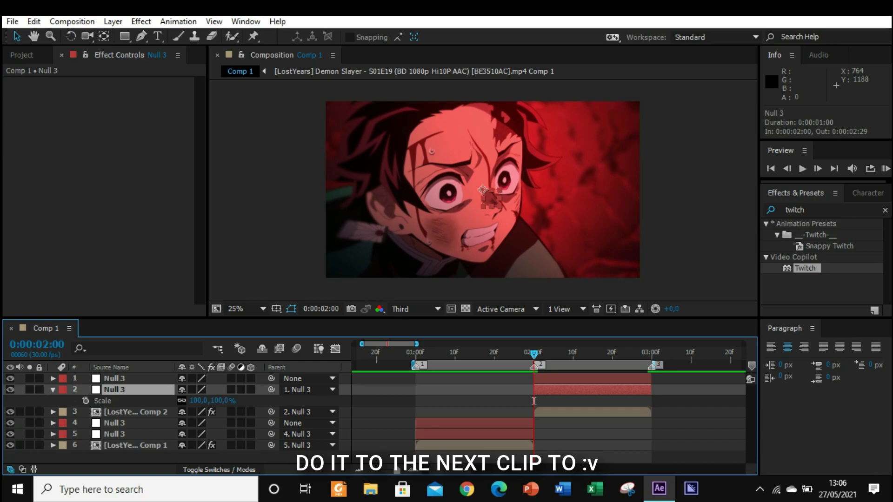
{"action": "left_click", "coordinate": [85, 400]}
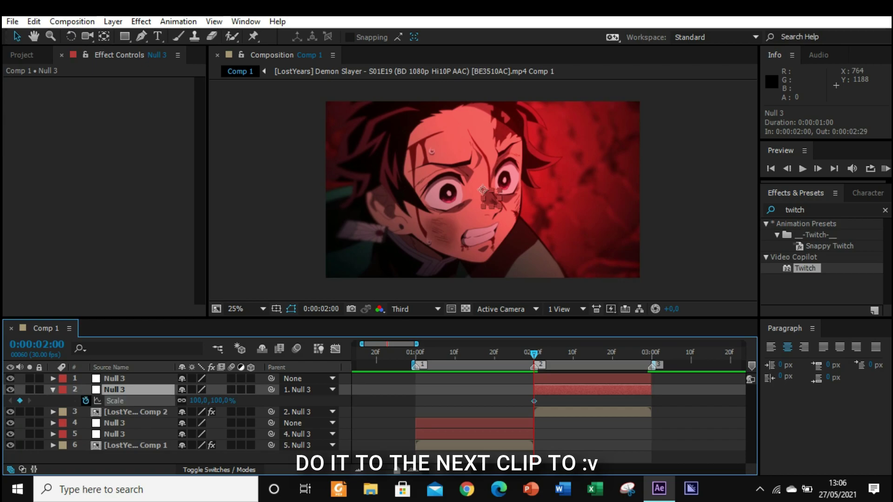
{"action": "left_click", "coordinate": [200, 401]}
{"action": "type", "text": "300"}
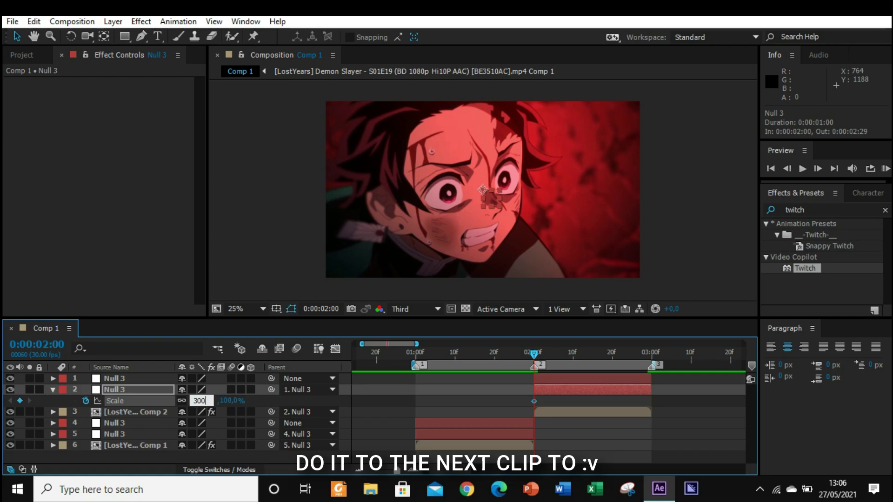
{"action": "key", "text": "Return"}
Step: Add a 130% Scale keyframe to the layer 2 null at 0:00:02:02
{"action": "key", "text": "Page_Down"}
{"action": "key", "text": "Page_Down"}
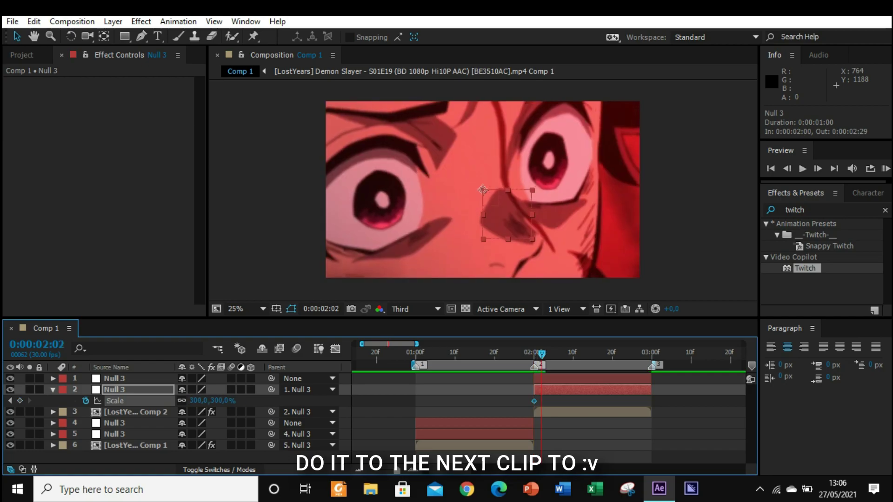
{"action": "left_click", "coordinate": [221, 401]}
{"action": "type", "text": "130"}
{"action": "key", "text": "Return"}
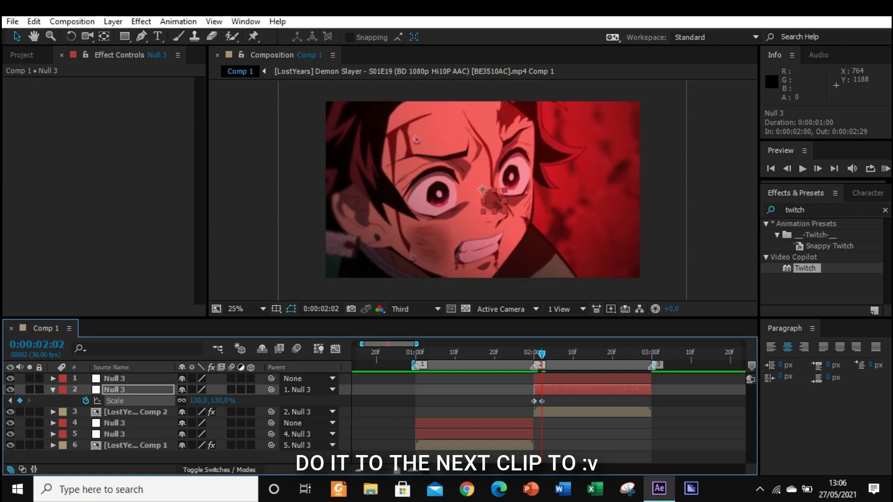
Step: Add a 100% Scale keyframe on the layer 2 null's last frame, 0:00:02:29
{"action": "key", "text": "o"}
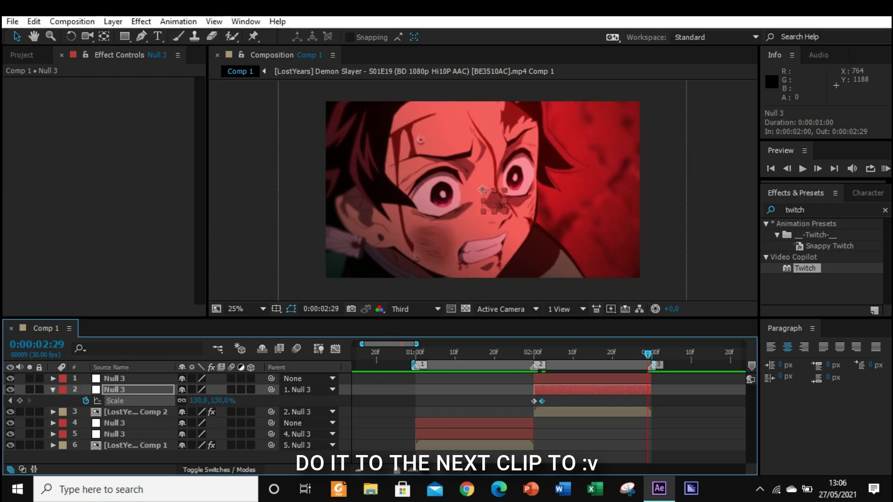
{"action": "left_click", "coordinate": [221, 401]}
{"action": "type", "text": "100"}
{"action": "key", "text": "Return"}
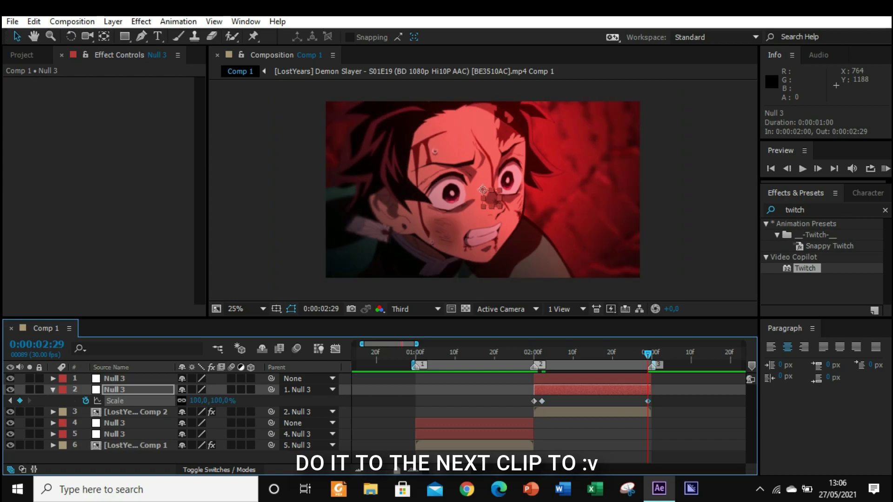
Step: Easy-ease the layer 2 null's Scale keyframes at 0:00:02:02 and 0:00:02:29, and display their value graph
{"action": "left_click_drag", "start_coordinate": [673, 396], "coordinate": [536, 412]}
{"action": "key", "text": "F9"}
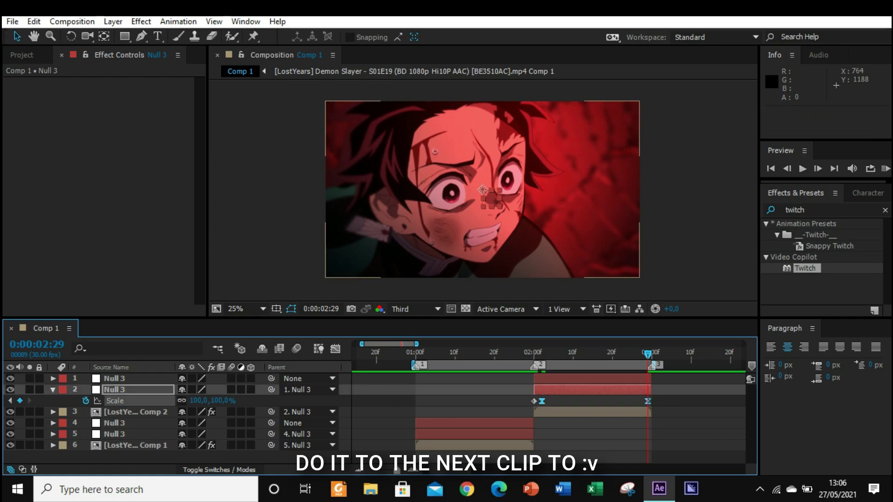
{"action": "left_click", "coordinate": [335, 348]}
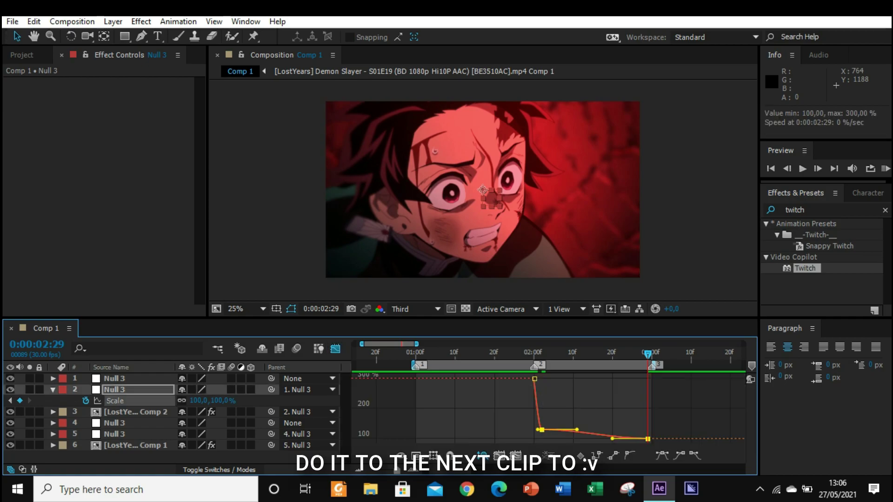
{"action": "left_click_drag", "start_coordinate": [576, 430], "coordinate": [543, 438]}
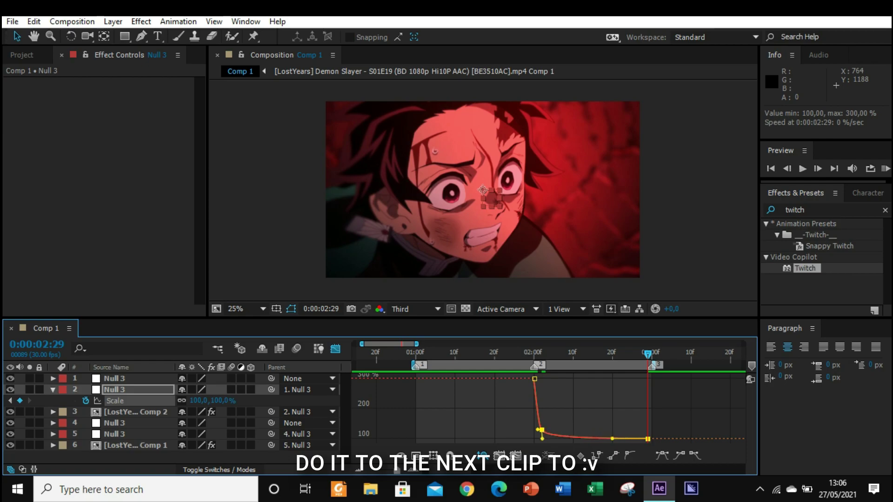
{"action": "mouse_move", "coordinate": [612, 439]}
{"action": "left_mouse_down"}
{"action": "mouse_move", "coordinate": [542, 439]}
{"action": "mouse_move", "coordinate": [612, 438]}
{"action": "left_mouse_up"}
{"action": "left_click_drag", "start_coordinate": [542, 438], "coordinate": [577, 430]}
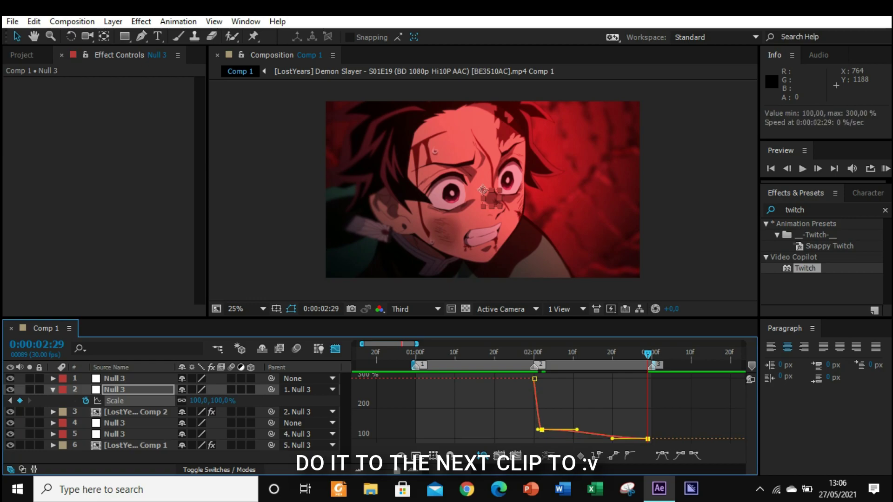
Step: Reshape the layer 2 null's Scale curve to fall steeply after 0:00:02:02 and flatten toward 0:00:02:29, and preview the animation
{"action": "left_click", "coordinate": [688, 405]}
{"action": "left_click_drag", "start_coordinate": [688, 406], "coordinate": [540, 428]}
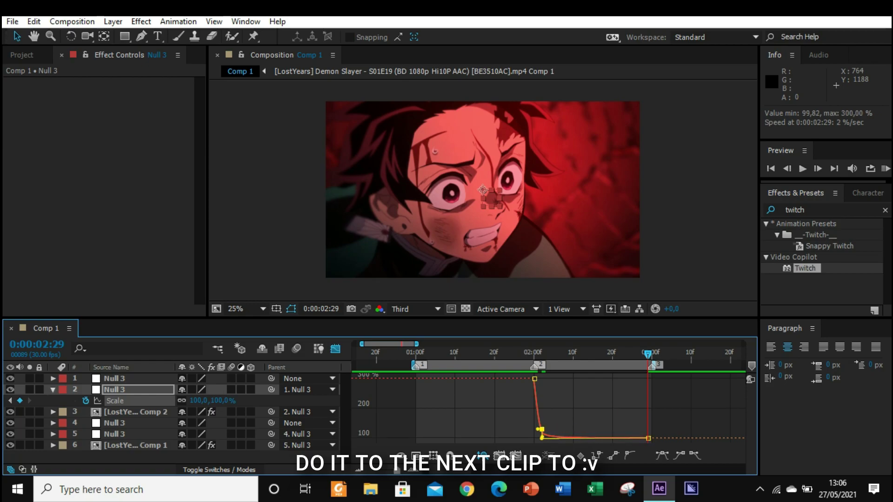
{"action": "key", "text": "space"}
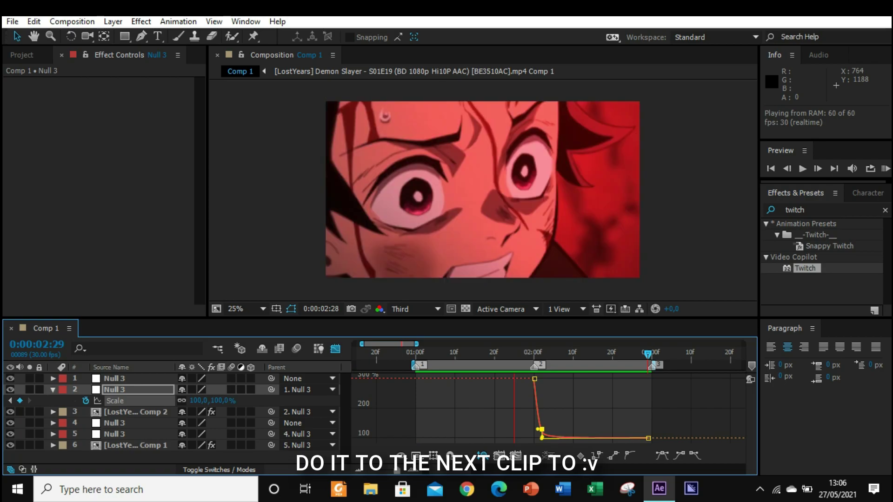
{"action": "key", "text": "space"}
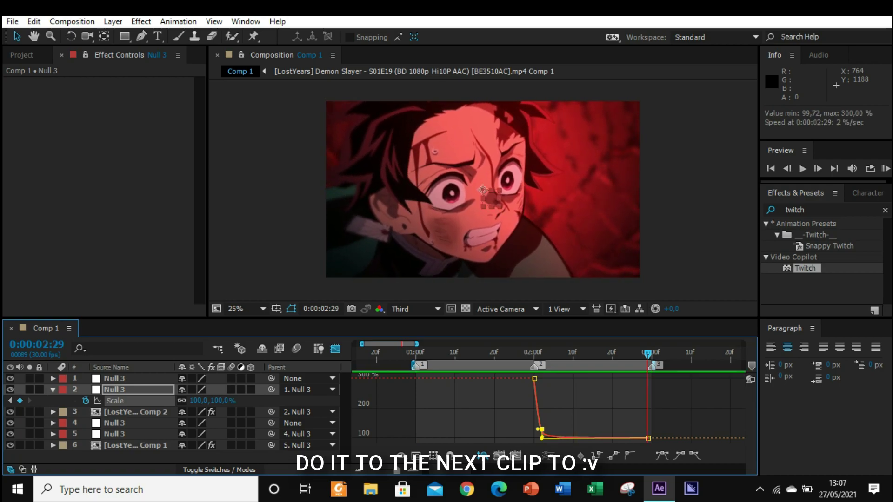
{"action": "key", "text": "s"}
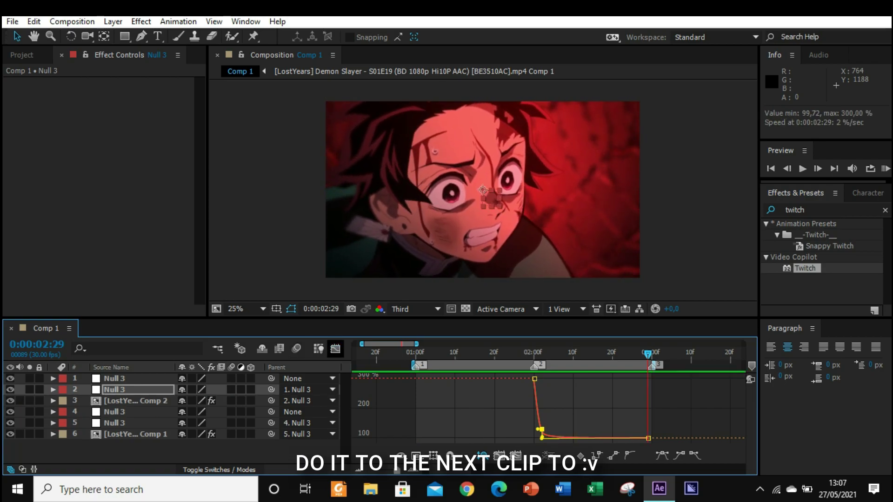
{"action": "left_click", "coordinate": [335, 349]}
Step: Set a 100% Scale keyframe on the layer 1 null at 0:00:02:26
{"action": "mouse_move", "coordinate": [648, 354]}
{"action": "left_mouse_down"}
{"action": "mouse_move", "coordinate": [550, 355]}
{"action": "mouse_move", "coordinate": [652, 354]}
{"action": "left_mouse_up"}
{"action": "left_click", "coordinate": [624, 379]}
{"action": "key", "text": "s"}
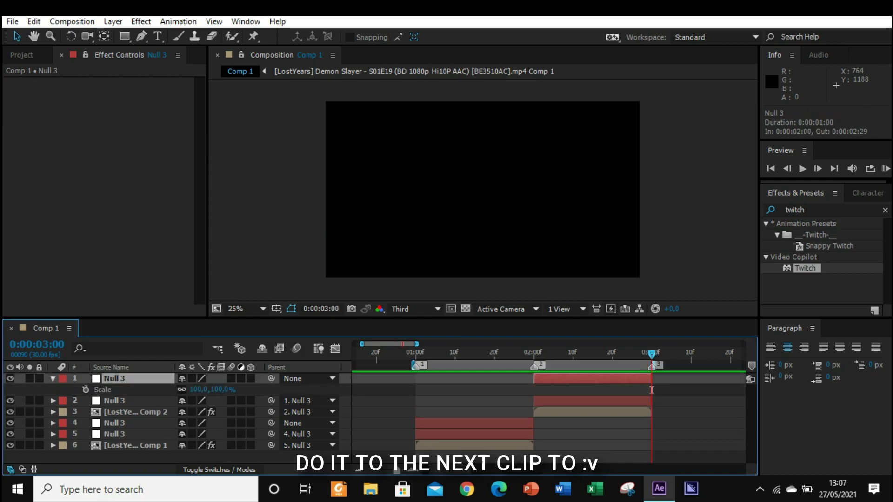
{"action": "left_click_drag", "start_coordinate": [652, 390], "coordinate": [635, 390]}
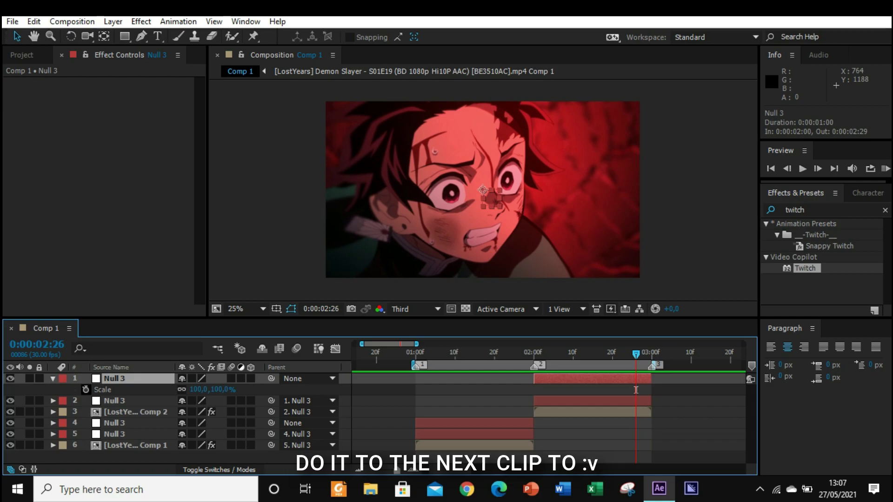
{"action": "key", "text": "alt+shift+s"}
Step: Add a 300% Scale keyframe to the layer 1 null at 0:00:03:00
{"action": "key", "text": "Page_Down"}
{"action": "key", "text": "Page_Down"}
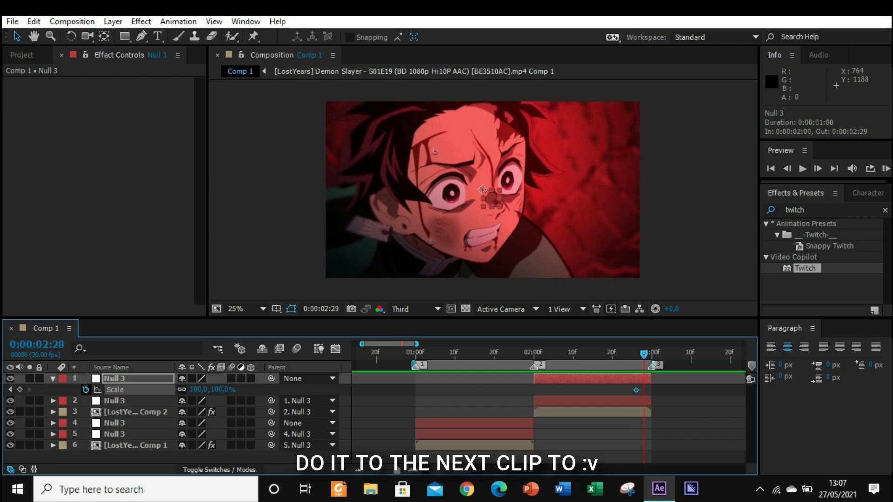
{"action": "key", "text": "Page_Down"}
{"action": "key", "text": "Page_Down"}
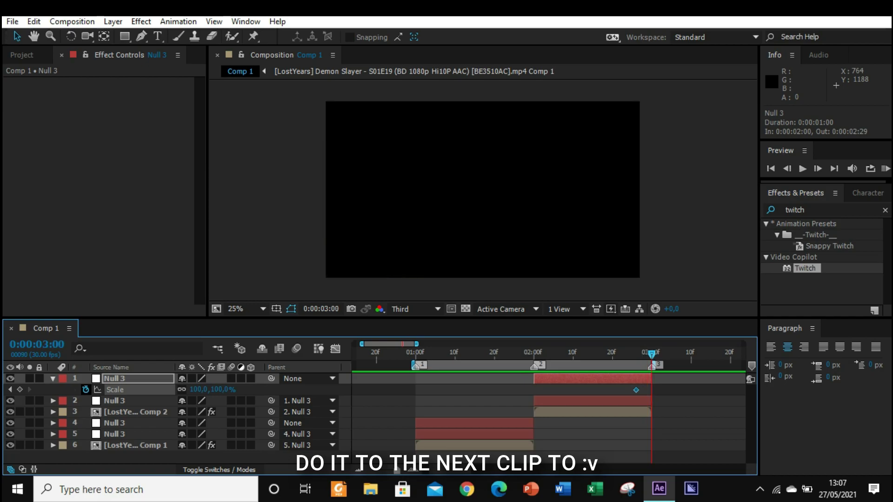
{"action": "left_click", "coordinate": [220, 389]}
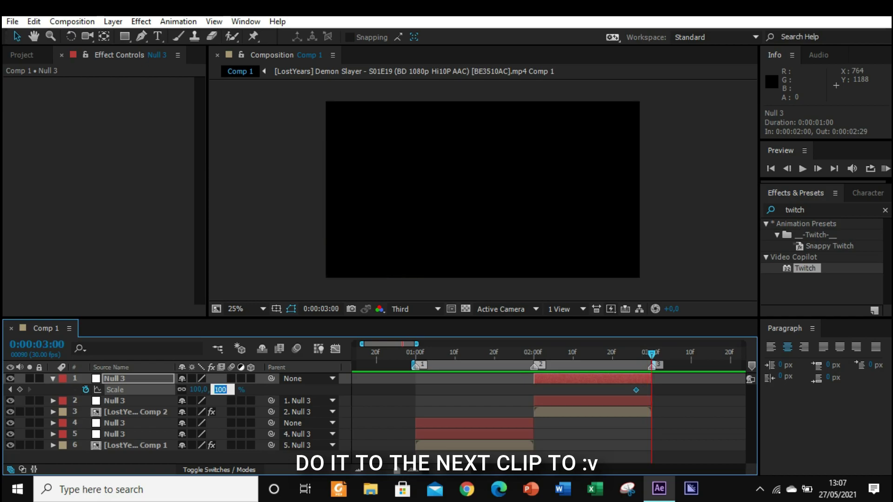
{"action": "type", "text": "300"}
{"action": "key", "text": "Return"}
Step: Easy-ease the layer 1 null's Scale keyframes, bend the curve to stay flat and rise sharply at 0:00:03:00, and preview it
{"action": "key", "text": "F9"}
{"action": "left_click", "coordinate": [335, 348]}
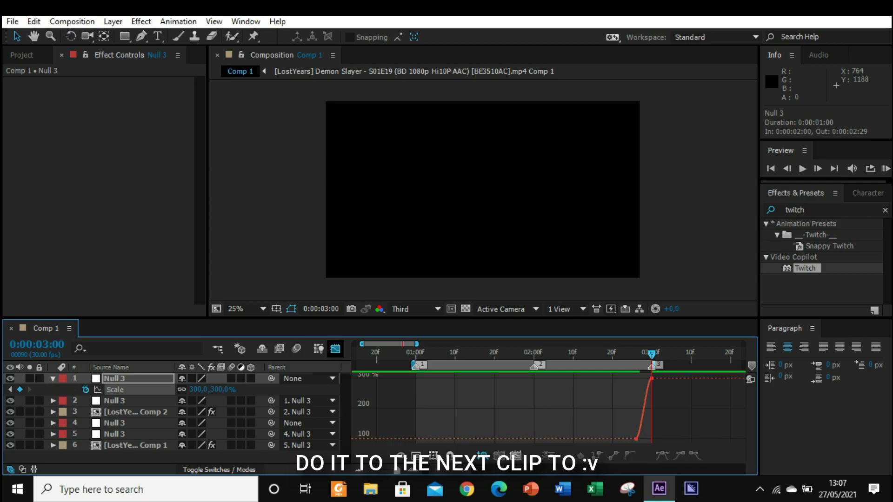
{"action": "mouse_move", "coordinate": [655, 443]}
{"action": "left_mouse_down"}
{"action": "mouse_move", "coordinate": [641, 435]}
{"action": "mouse_move", "coordinate": [651, 438]}
{"action": "left_mouse_up"}
{"action": "key", "text": "space"}
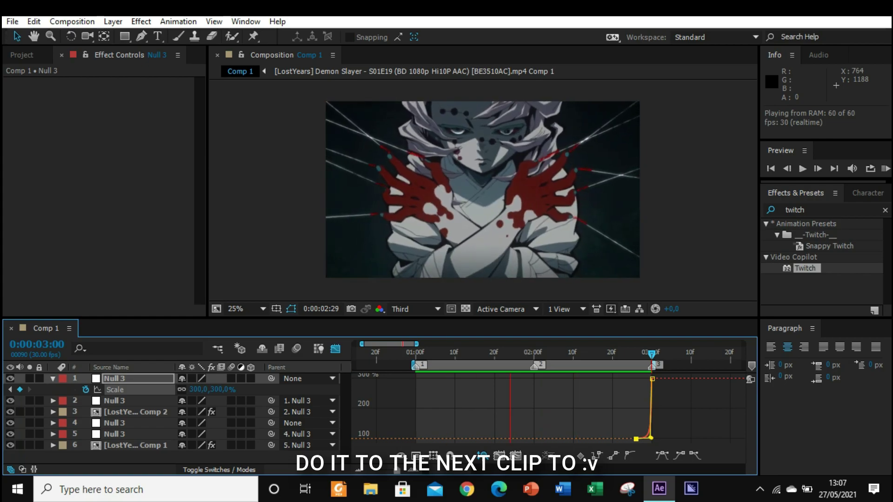
{"action": "key", "text": "space"}
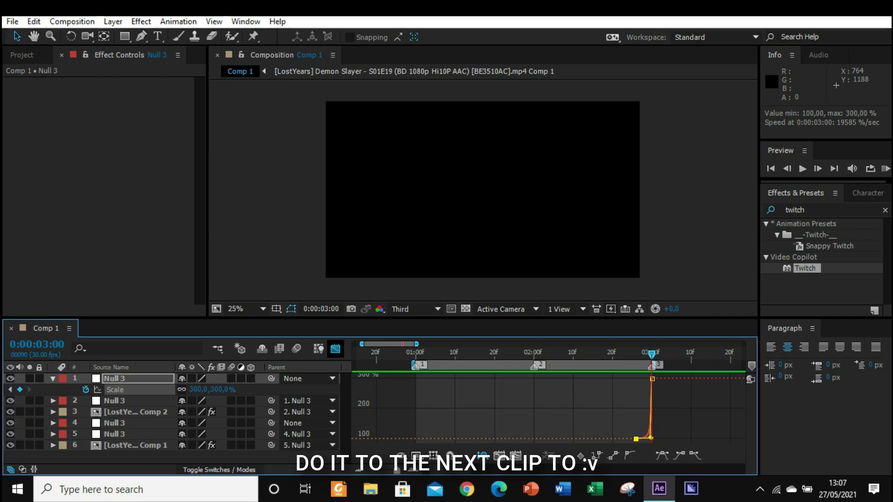
{"action": "left_click", "coordinate": [335, 349]}
{"action": "key", "text": "s"}
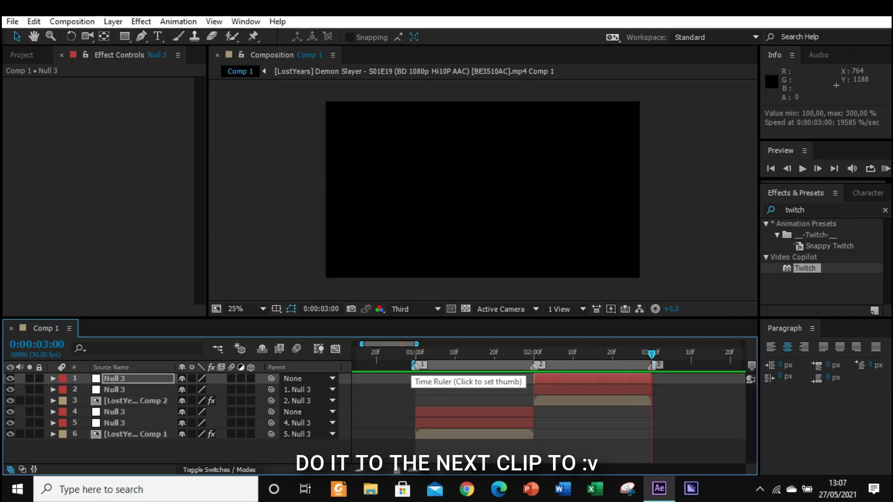
Step: With the time at 0:00:01:00, create an adjustment layer directly above the layer 4 null
{"action": "mouse_move", "coordinate": [414, 355]}
{"action": "left_mouse_down"}
{"action": "mouse_move", "coordinate": [475, 354]}
{"action": "mouse_move", "coordinate": [415, 354]}
{"action": "left_mouse_up"}
{"action": "left_click", "coordinate": [441, 412]}
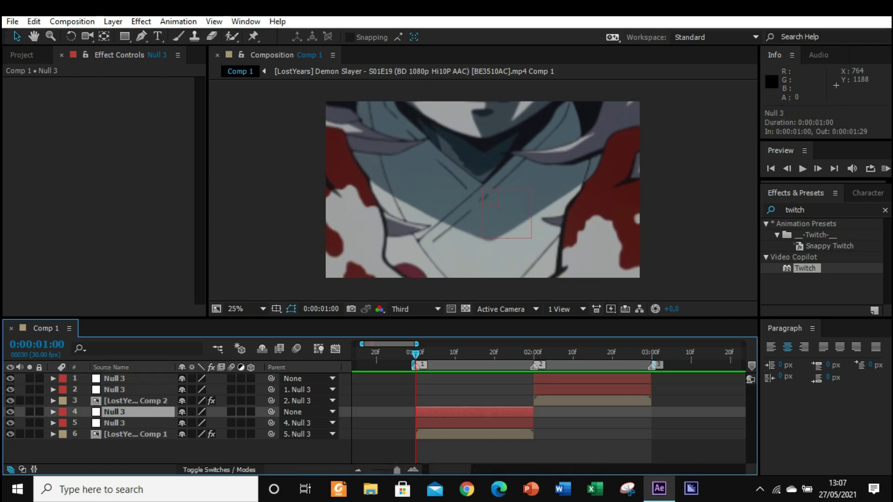
{"action": "right_click", "coordinate": [348, 264]}
{"action": "mouse_move", "coordinate": [442, 271]}
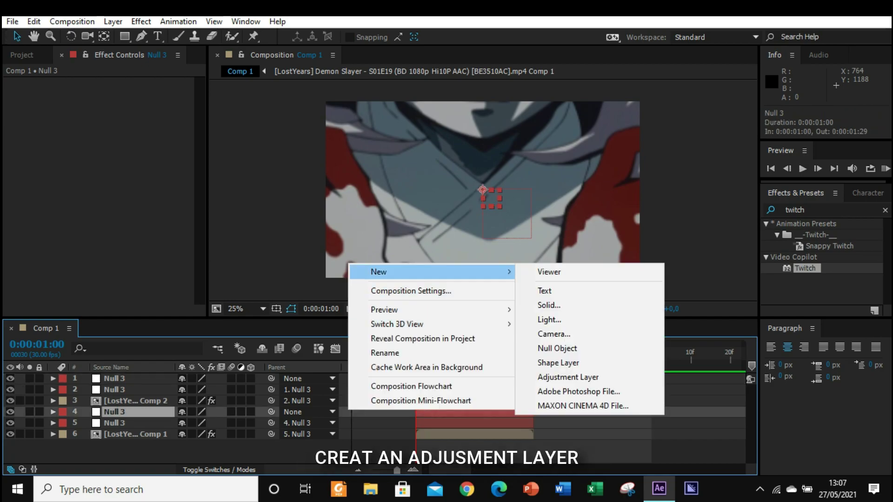
{"action": "left_click", "coordinate": [568, 377]}
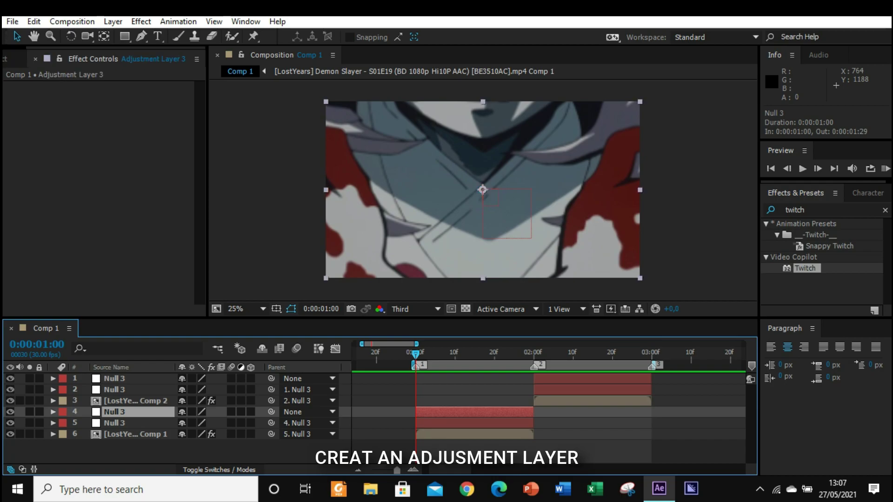
Step: Split the adjustment layer at 0:00:01:00 and 0:00:02:00, deleting the outer pieces so it covers only the first clip
{"action": "key", "text": "ctrl+shift+d"}
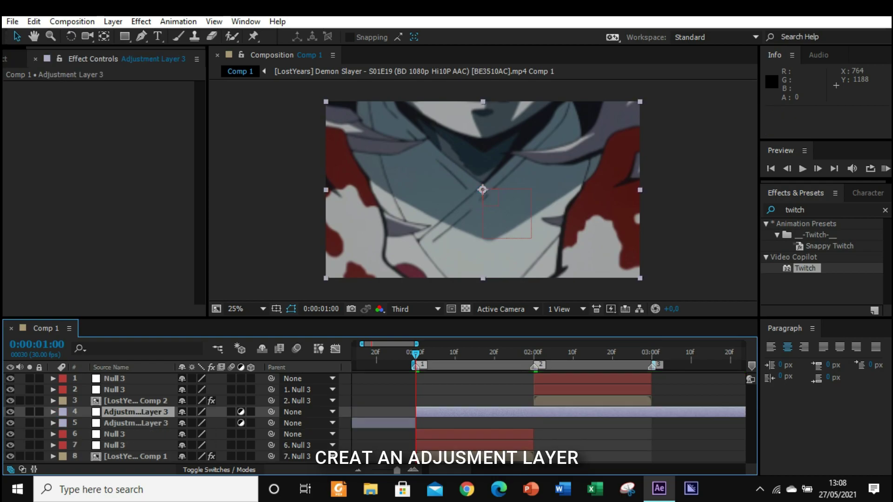
{"action": "left_click", "coordinate": [384, 423]}
{"action": "key", "text": "Delete"}
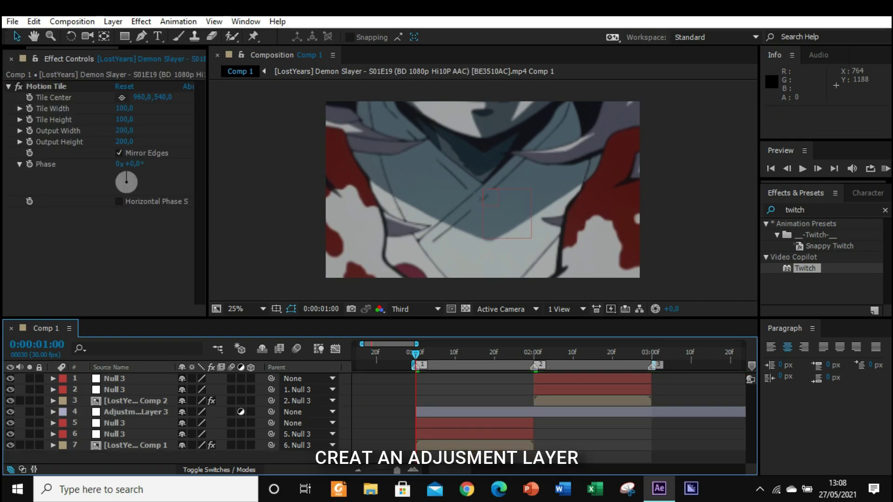
{"action": "left_click_drag", "start_coordinate": [416, 354], "coordinate": [534, 354]}
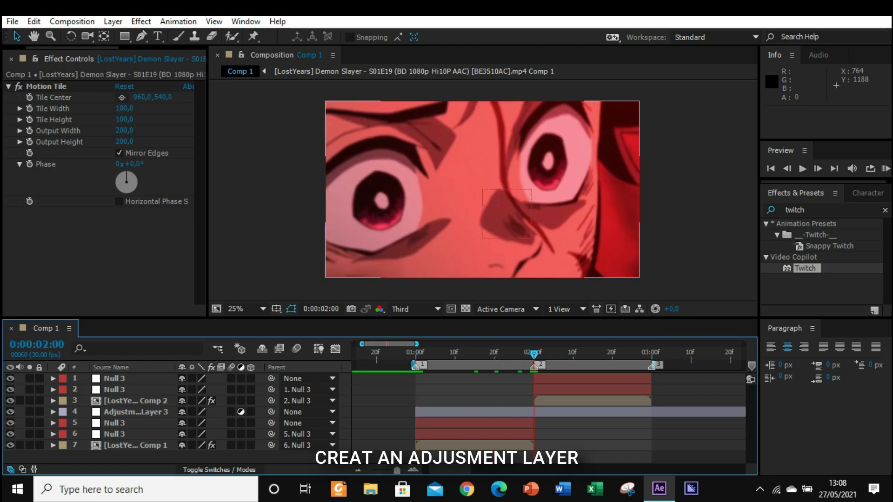
{"action": "left_click", "coordinate": [554, 413]}
{"action": "key", "text": "ctrl+shift+d"}
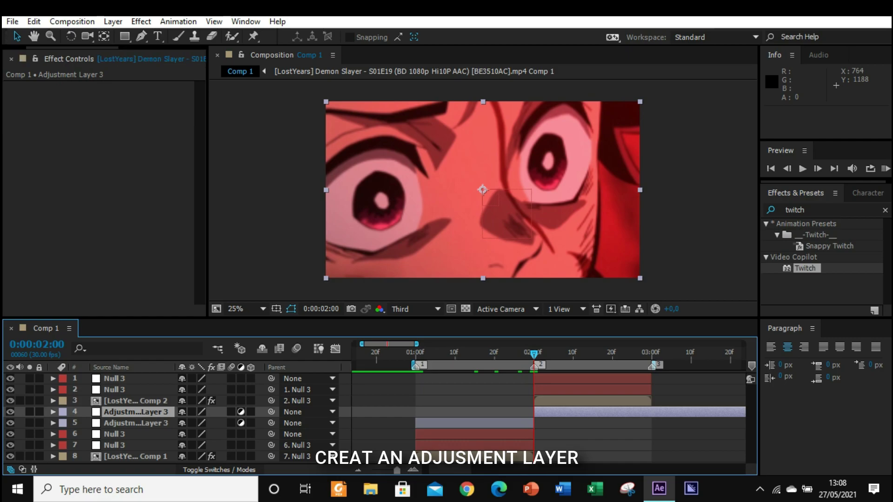
{"action": "key", "text": "Delete"}
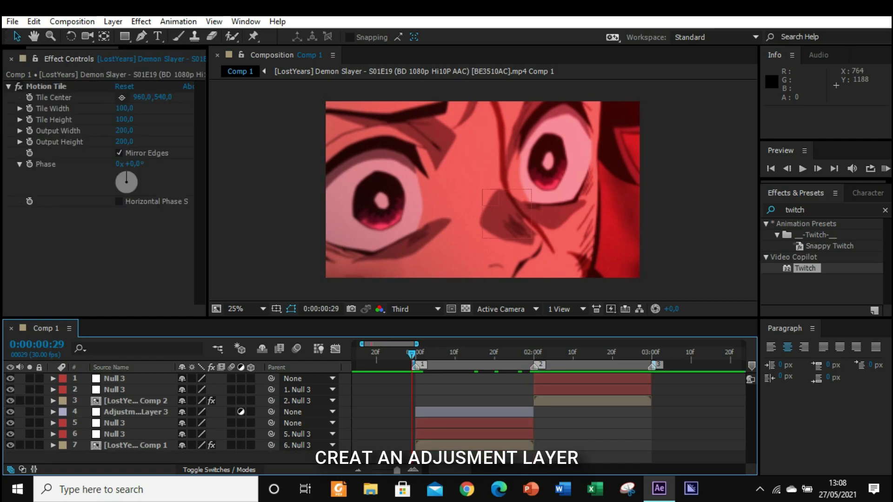
Step: Return to 0:00:01:00 and apply the Video Copilot Twitch effect to the adjustment layer
{"action": "key", "text": "i"}
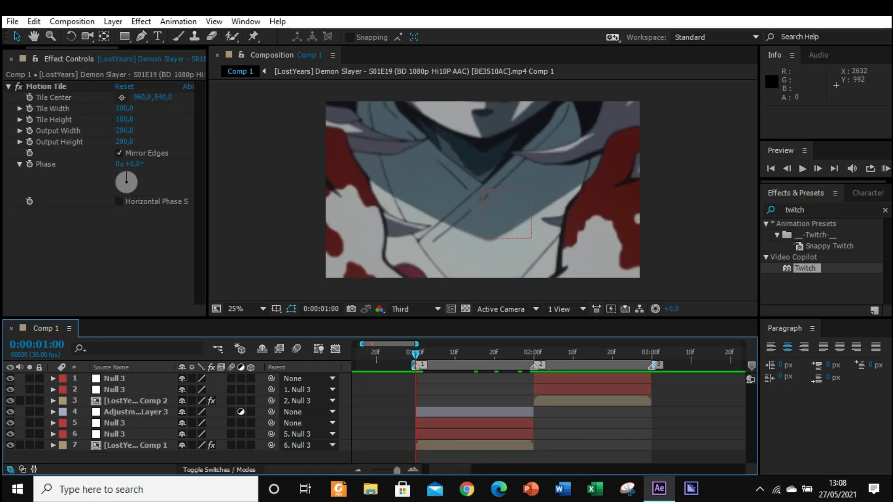
{"action": "left_click", "coordinate": [812, 210]}
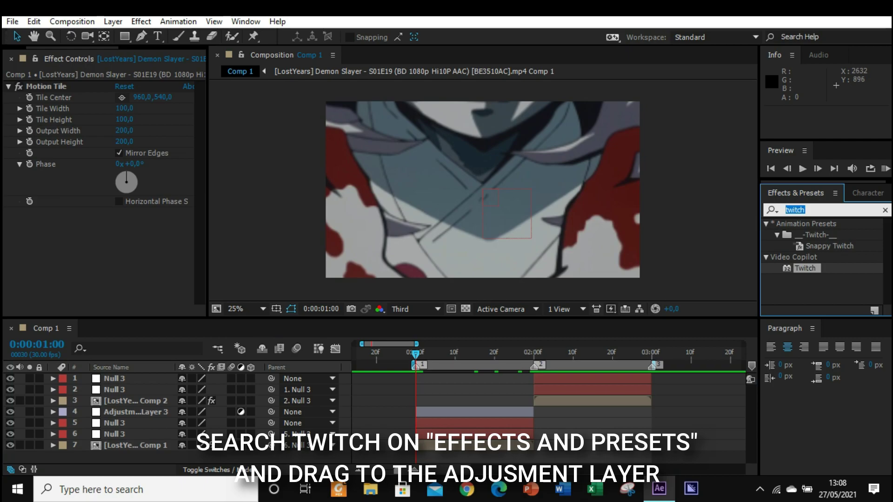
{"action": "left_click", "coordinate": [821, 290]}
{"action": "left_click", "coordinate": [811, 210]}
{"action": "left_click_drag", "start_coordinate": [806, 210], "coordinate": [801, 210]}
{"action": "left_click_drag", "start_coordinate": [805, 268], "coordinate": [493, 413]}
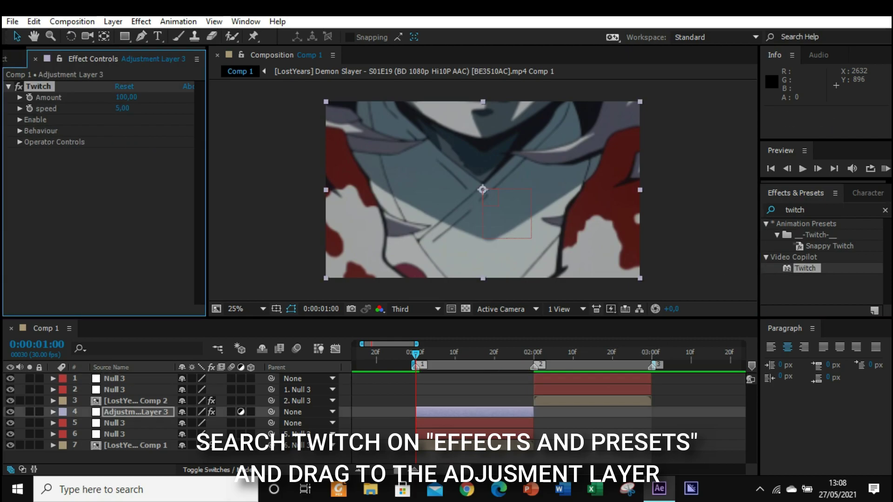
Step: Set the Twitch effect's speed to 50 and enable its Slide operator
{"action": "left_click", "coordinate": [122, 109]}
{"action": "type", "text": "50"}
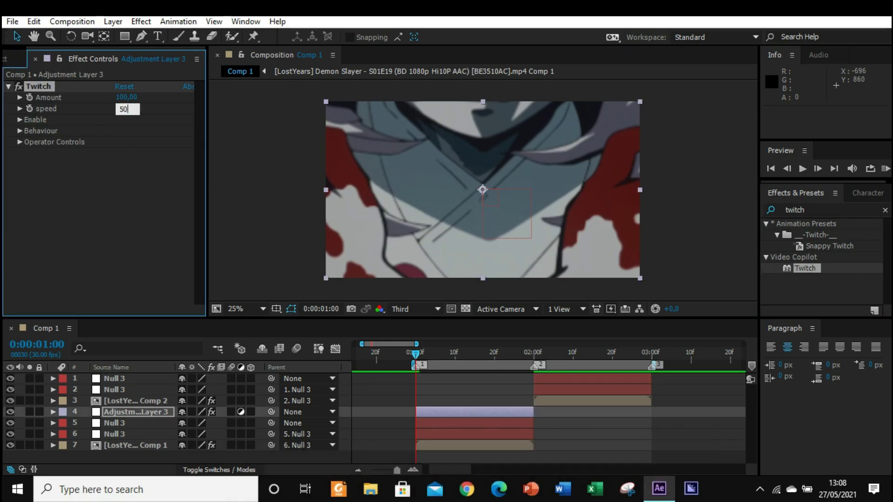
{"action": "key", "text": "Return"}
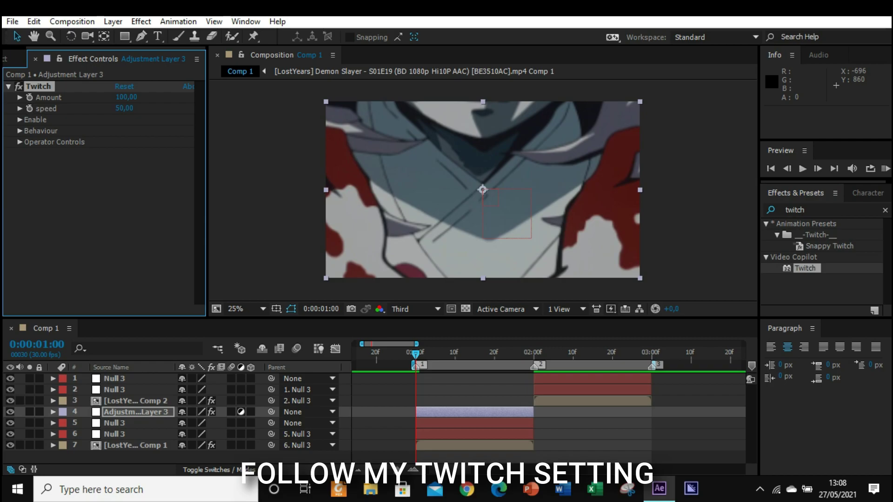
{"action": "left_click", "coordinate": [19, 120]}
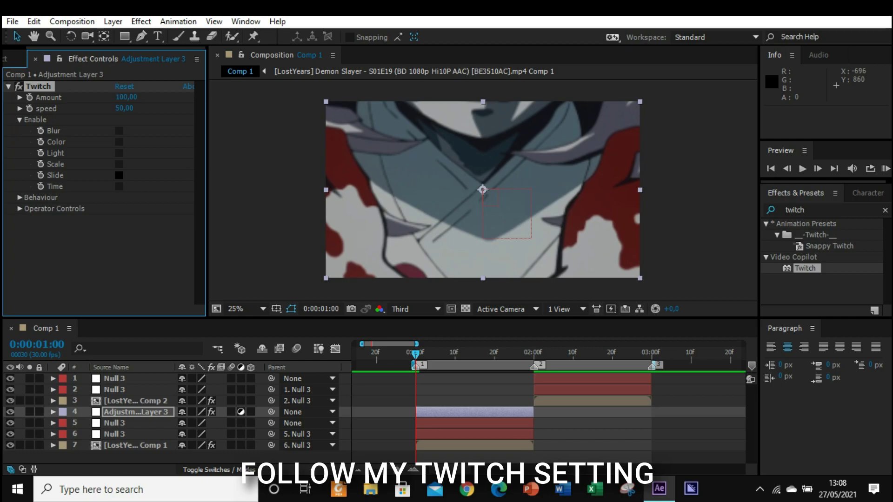
{"action": "left_click", "coordinate": [20, 119]}
{"action": "left_click", "coordinate": [19, 142]}
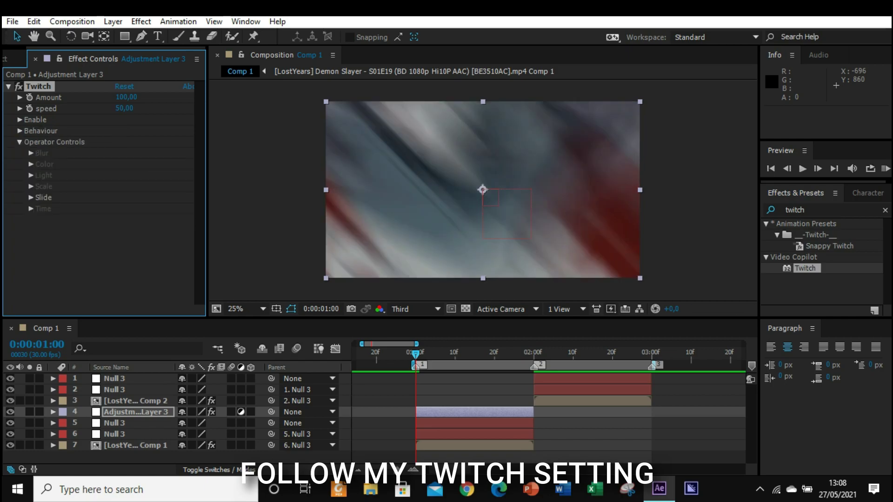
Step: Set Twitch's Unique Slide Seed to 348 and its Slide Amount to 70
{"action": "left_click", "coordinate": [31, 198]}
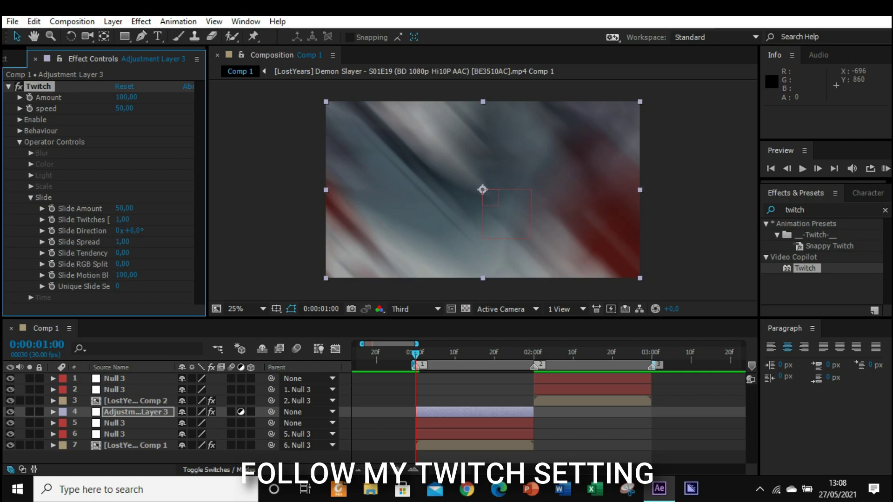
{"action": "left_click", "coordinate": [119, 286]}
{"action": "type", "text": "348"}
{"action": "key", "text": "Return"}
{"action": "left_click", "coordinate": [124, 209]}
{"action": "type", "text": "70"}
{"action": "key", "text": "Return"}
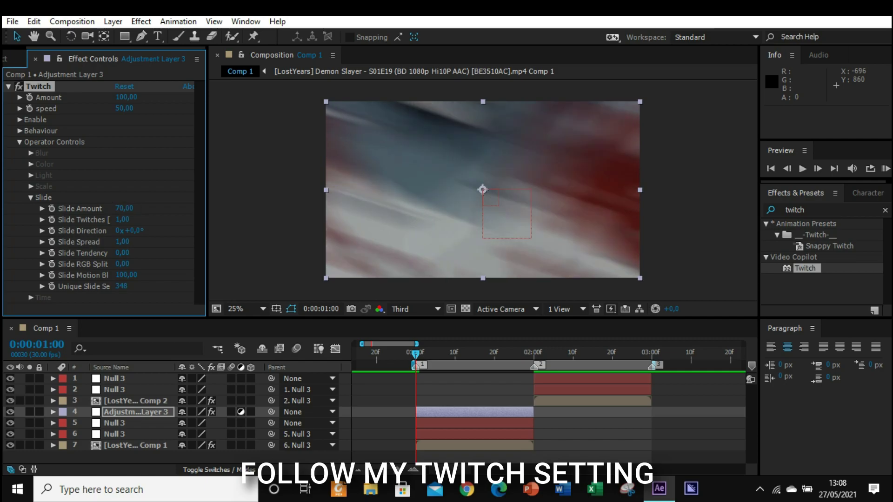
{"action": "left_click", "coordinate": [31, 198]}
{"action": "left_click", "coordinate": [19, 142]}
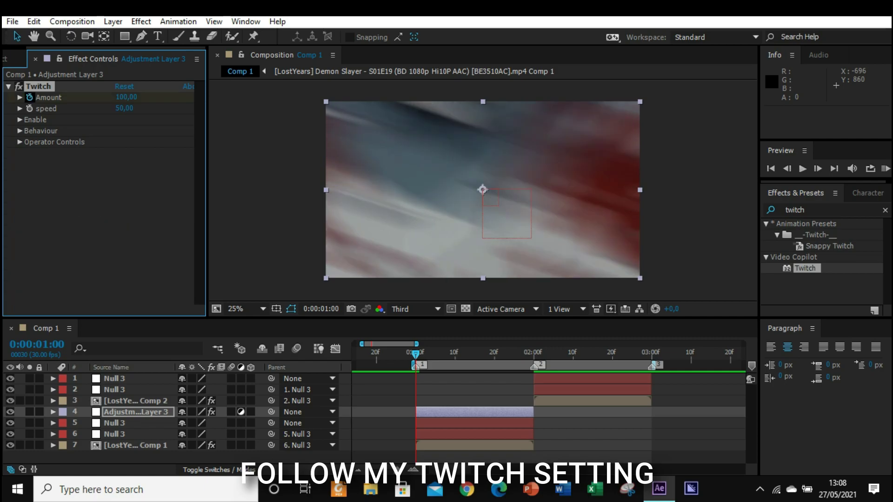
Step: Add a Twitch Amount keyframe of 15 at 0:00:01:02 on the first clip's adjustment layer
{"action": "key", "text": "u"}
{"action": "left_click_drag", "start_coordinate": [415, 423], "coordinate": [423, 423]}
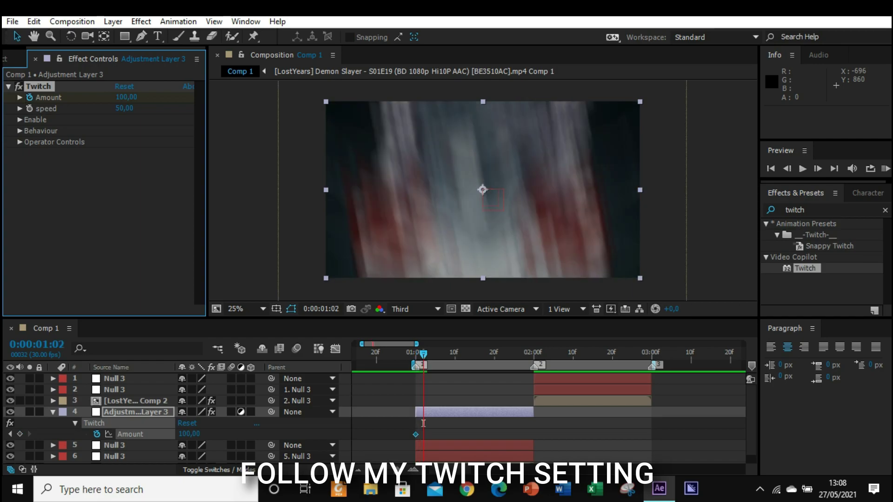
{"action": "left_click", "coordinate": [189, 434]}
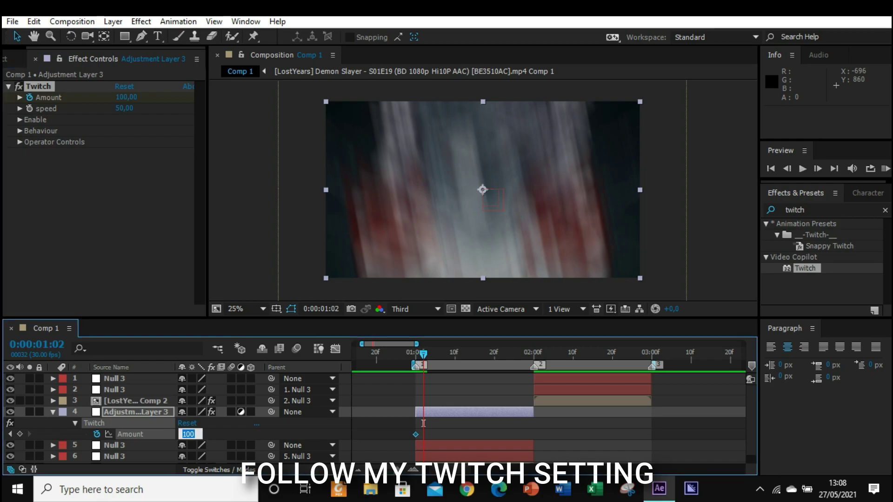
{"action": "type", "text": "15"}
{"action": "key", "text": "Return"}
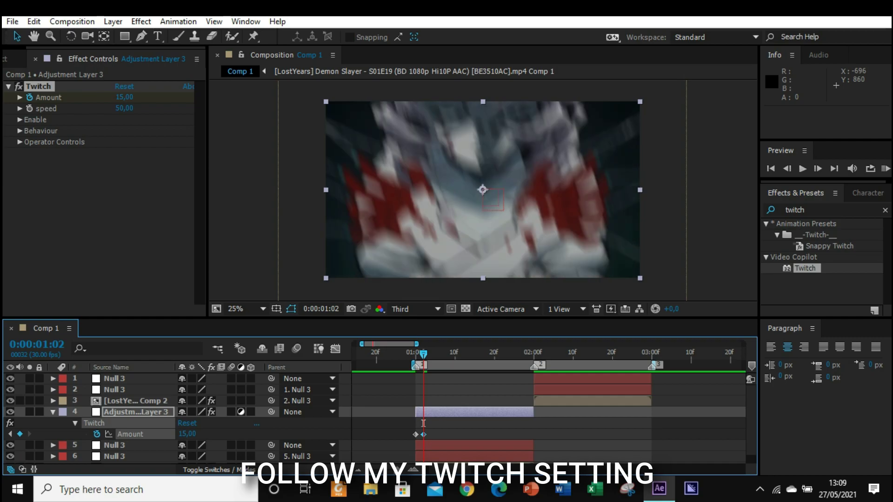
Step: Add a Twitch Amount keyframe of 0 at 0:00:03:00 and apply Easy Ease to the last two Amount keyframes
{"action": "left_click_drag", "start_coordinate": [423, 354], "coordinate": [652, 354]}
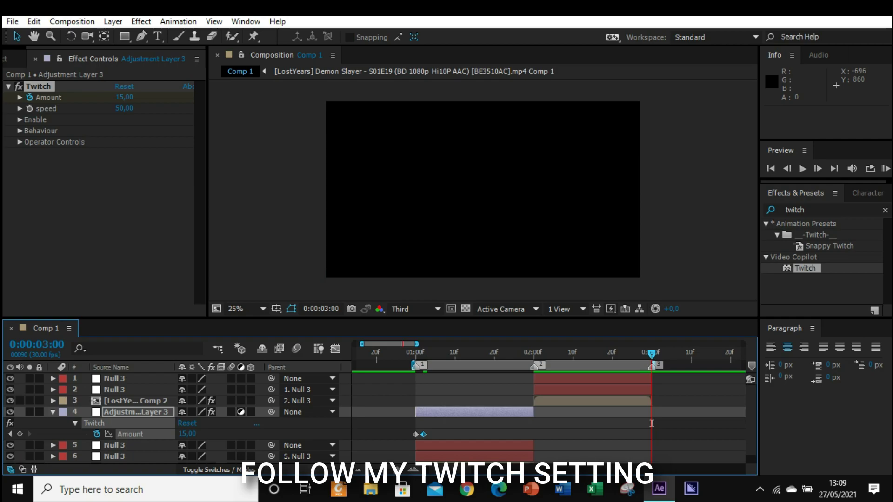
{"action": "left_click", "coordinate": [188, 434]}
{"action": "type", "text": "0"}
{"action": "key", "text": "Return"}
{"action": "left_click_drag", "start_coordinate": [420, 424], "coordinate": [685, 440]}
{"action": "key", "text": "F9"}
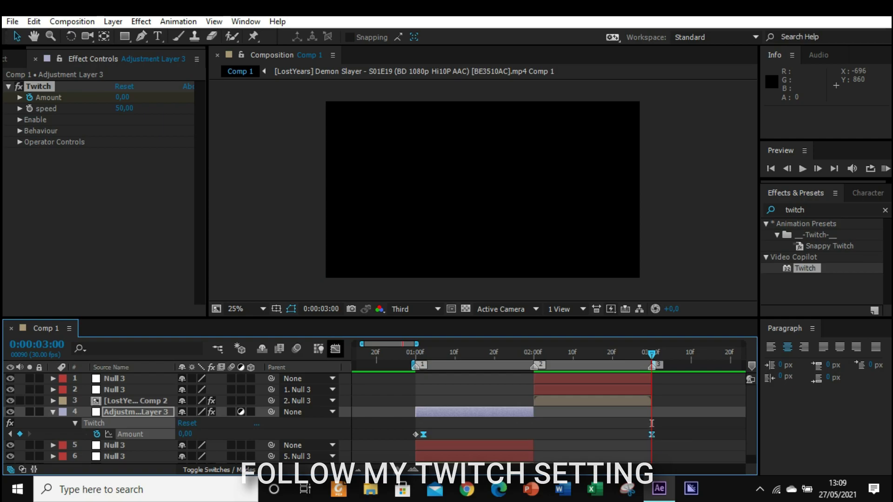
Step: Shape the Amount value graph into a steep early drop with a long flat tail, and preview the animation
{"action": "left_click", "coordinate": [336, 349]}
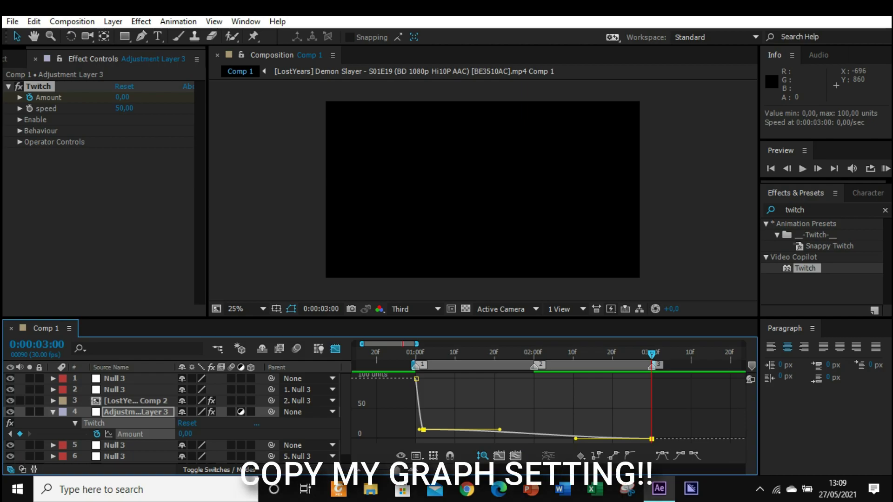
{"action": "left_click_drag", "start_coordinate": [499, 430], "coordinate": [424, 438]}
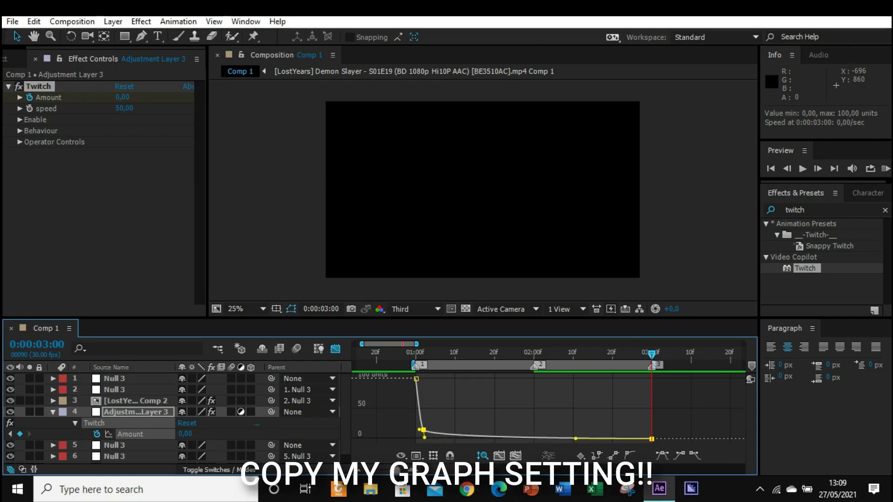
{"action": "left_click_drag", "start_coordinate": [576, 438], "coordinate": [425, 438]}
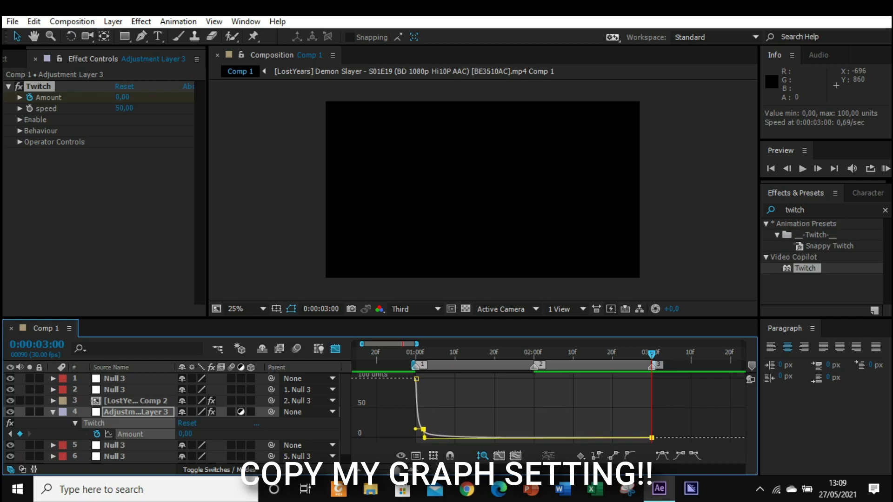
{"action": "left_click", "coordinate": [440, 419]}
{"action": "left_click", "coordinate": [424, 429]}
{"action": "left_click_drag", "start_coordinate": [415, 429], "coordinate": [420, 427]}
{"action": "key", "text": "space"}
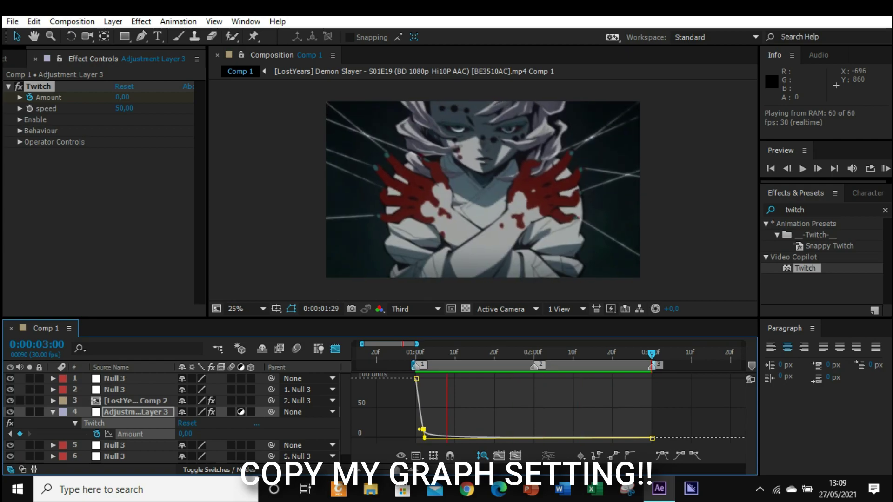
{"action": "key", "text": "space"}
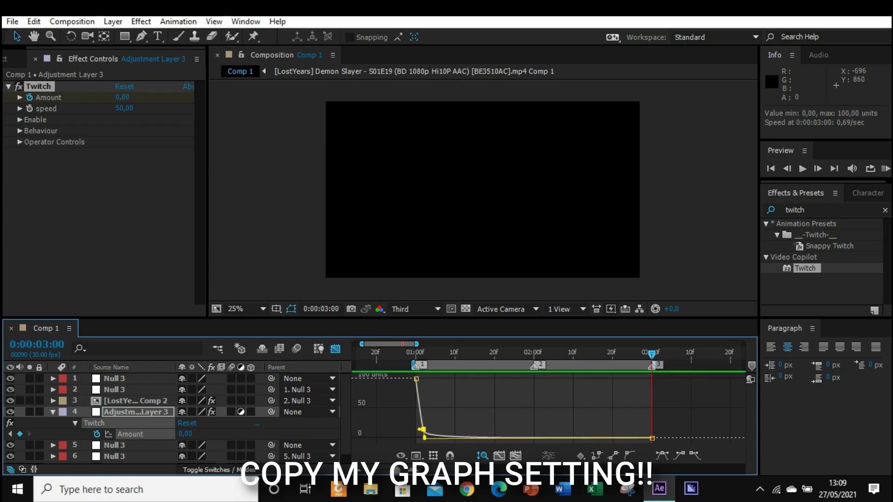
Step: Shorten the last Amount keyframe's incoming handle to reach about 0:00:01:12, preview the result, and close the graph editor
{"action": "left_click_drag", "start_coordinate": [424, 437], "coordinate": [526, 435]}
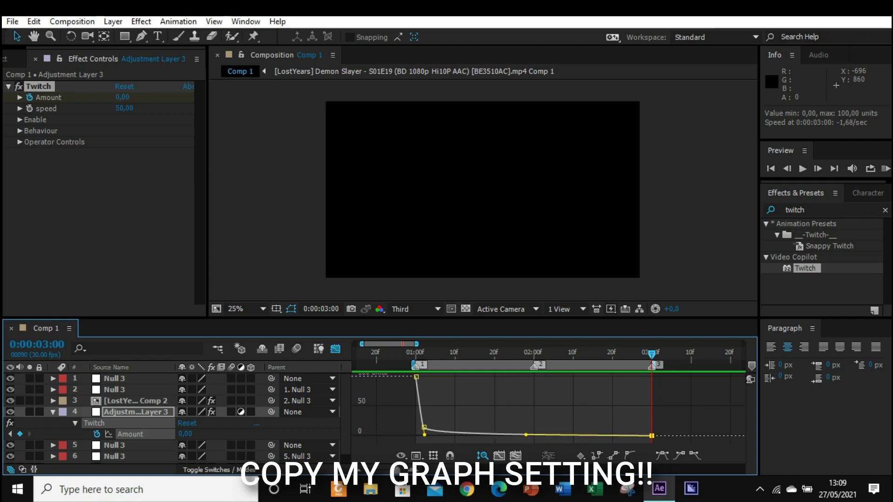
{"action": "key", "text": "space"}
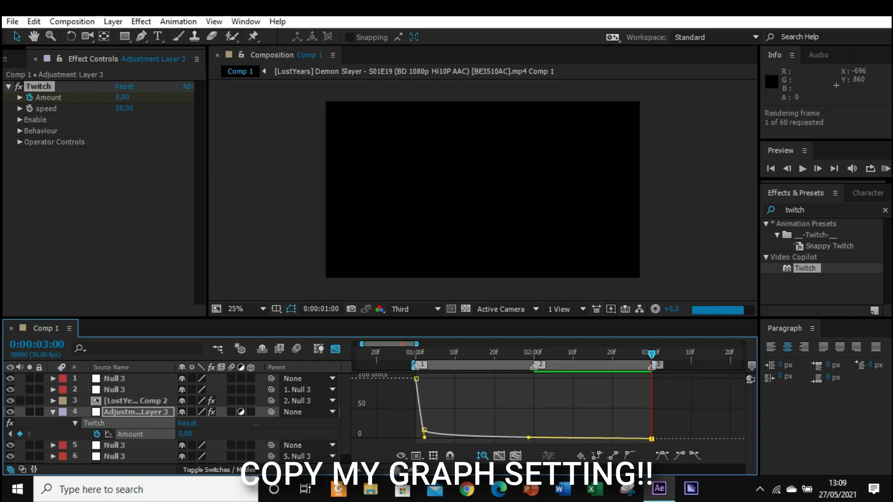
{"action": "key", "text": "space"}
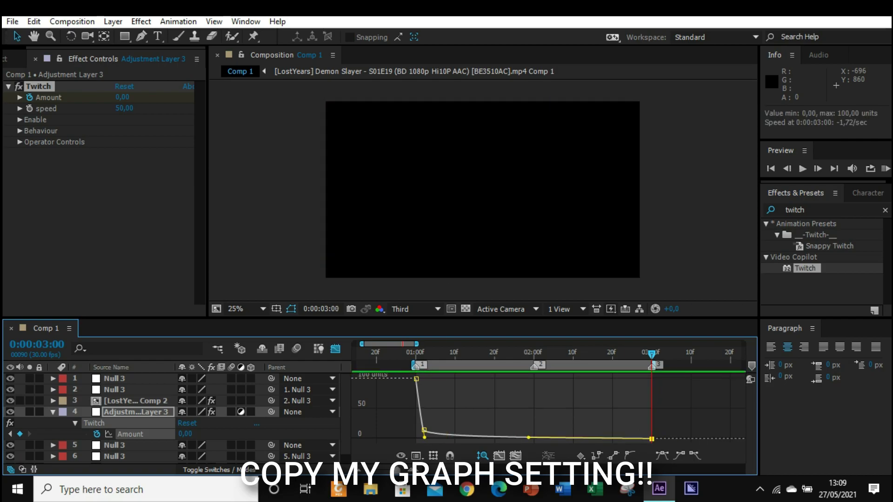
{"action": "left_click_drag", "start_coordinate": [529, 438], "coordinate": [467, 438]}
{"action": "key", "text": "space"}
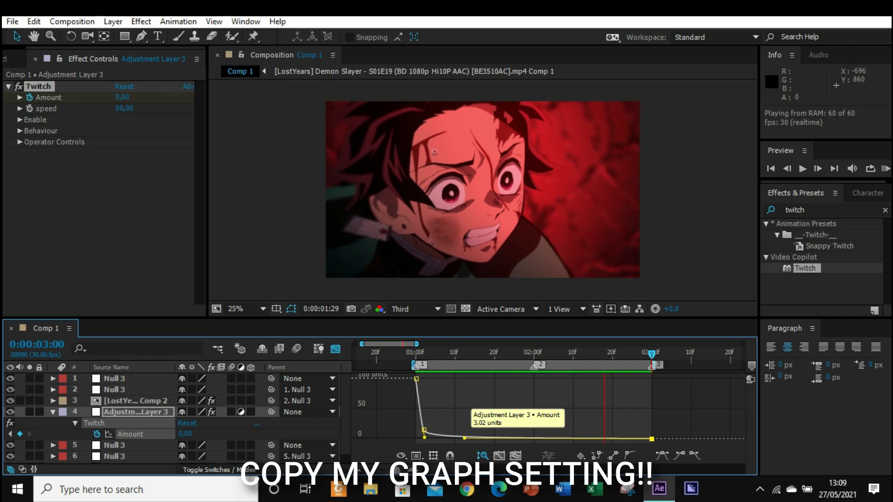
{"action": "key", "text": "space"}
{"action": "key", "text": "u"}
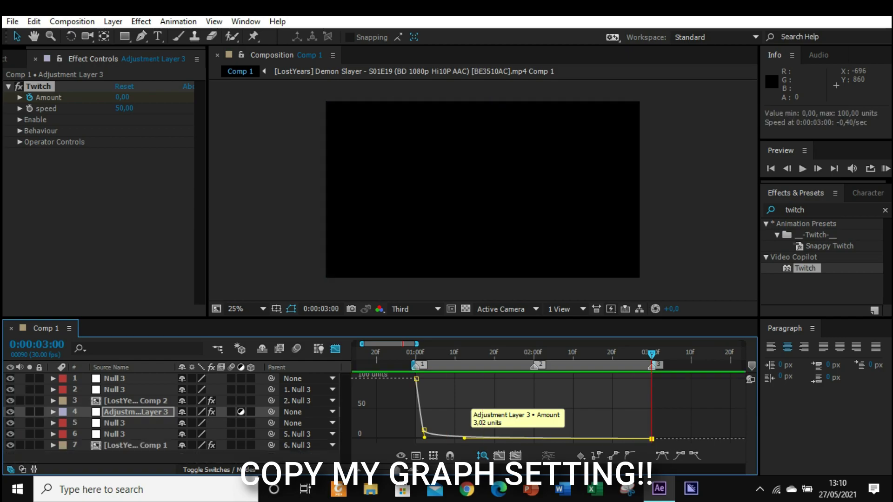
{"action": "key", "text": "shift+F3"}
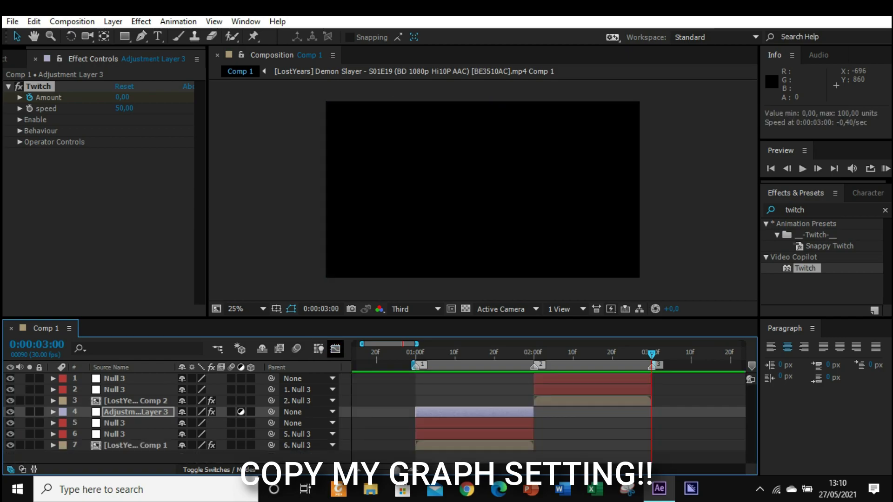
Step: Copy the Twitch adjustment layer above the second clip's nulls, placing it from 0:00:02:00 to 0:00:03:00
{"action": "left_click", "coordinate": [136, 412]}
{"action": "key", "text": "ctrl+c"}
{"action": "key", "text": "j"}
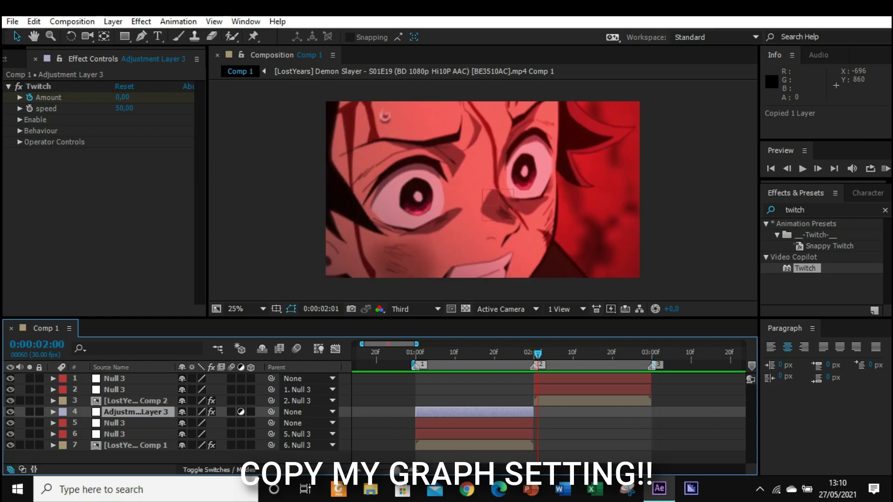
{"action": "left_click", "coordinate": [114, 378]}
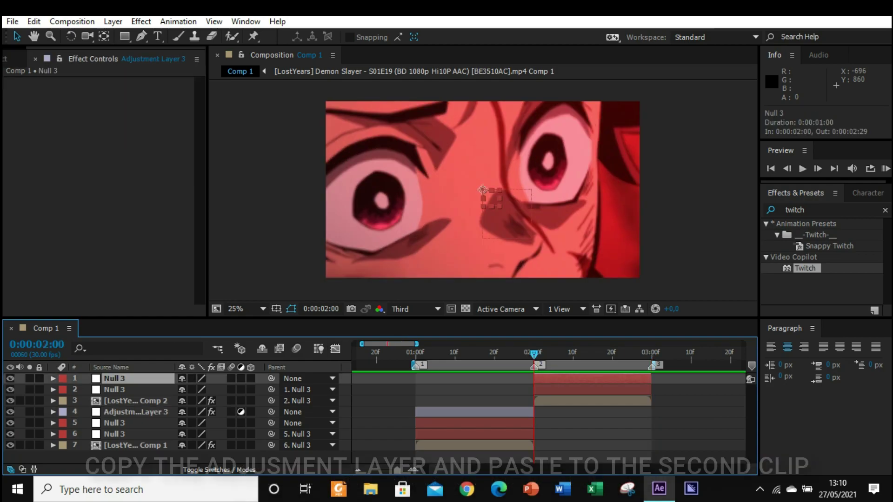
{"action": "key", "text": "ctrl+v"}
{"action": "left_click_drag", "start_coordinate": [501, 378], "coordinate": [620, 378]}
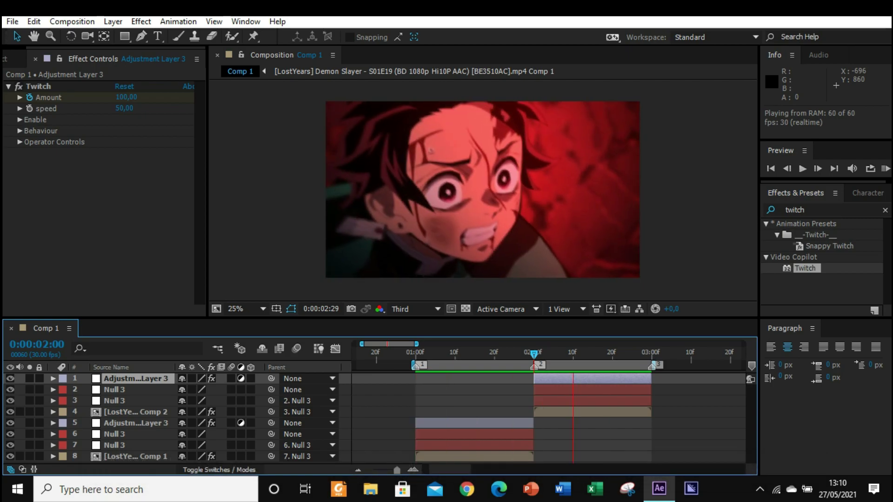
Step: Create a new adjustment layer above the first clip's Twitch layer and cut off everything after 0:00:02:00
{"action": "right_click", "coordinate": [349, 275]}
{"action": "mouse_move", "coordinate": [378, 280]}
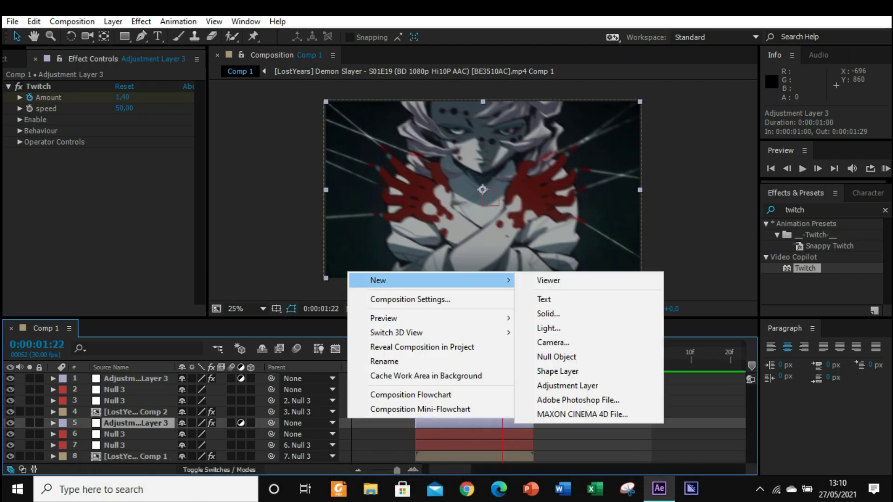
{"action": "left_click", "coordinate": [568, 386]}
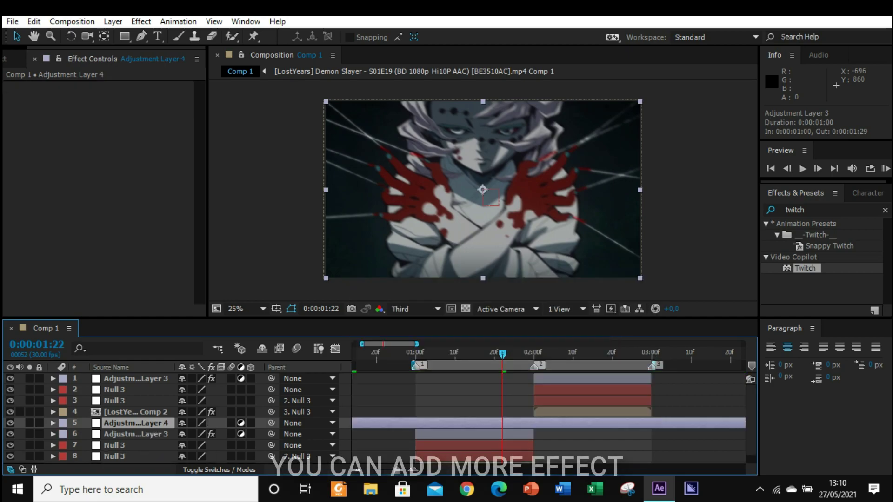
{"action": "key", "text": "2"}
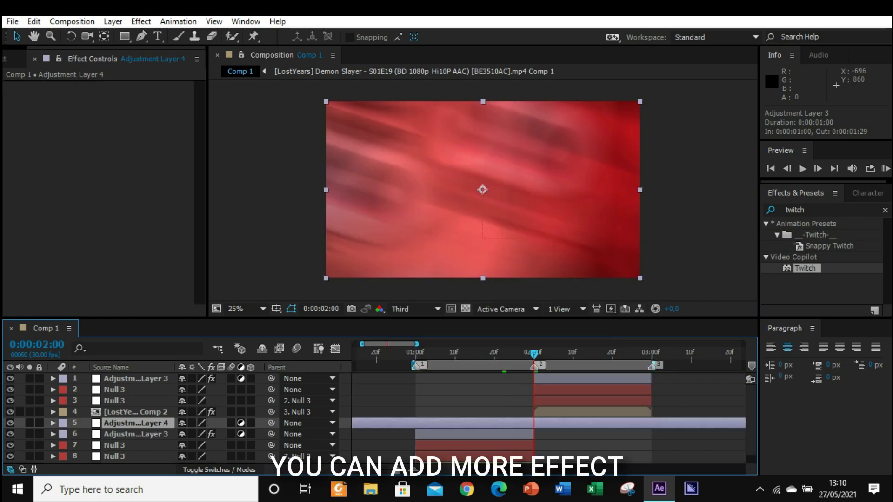
{"action": "key", "text": "ctrl+shift+d"}
{"action": "key", "text": "Delete"}
Step: Split the new adjustment layer at 0:00:01:25 and delete the earlier piece, keeping only the end of the first clip
{"action": "left_click_drag", "start_coordinate": [534, 355], "coordinate": [530, 355]}
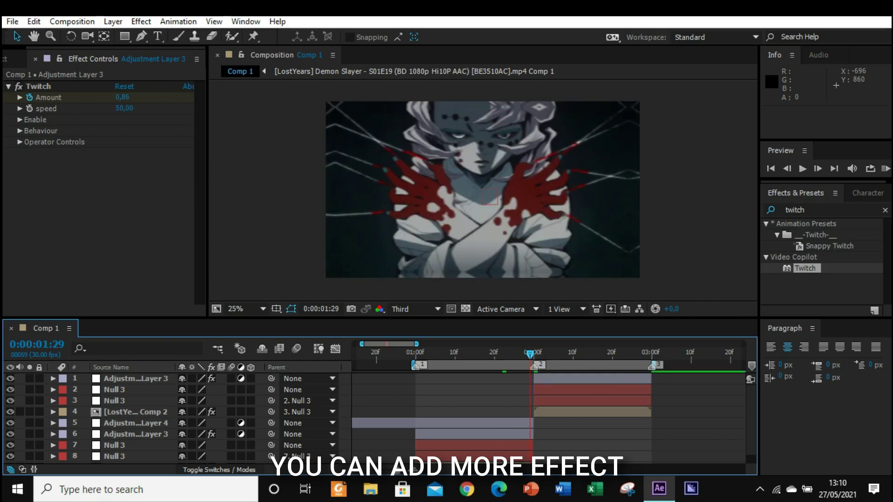
{"action": "key", "text": "Page_Up"}
{"action": "key", "text": "Page_Up"}
{"action": "key", "text": "Page_Up"}
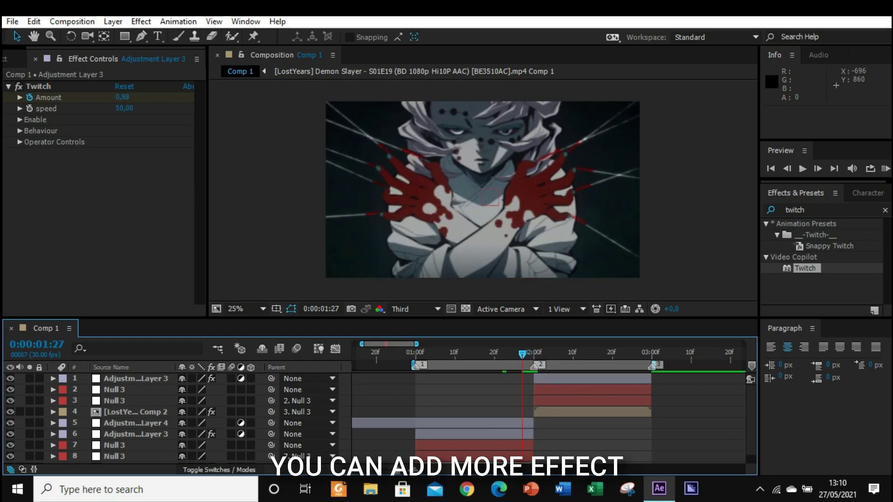
{"action": "key", "text": "Page_Up"}
{"action": "left_click", "coordinate": [136, 423]}
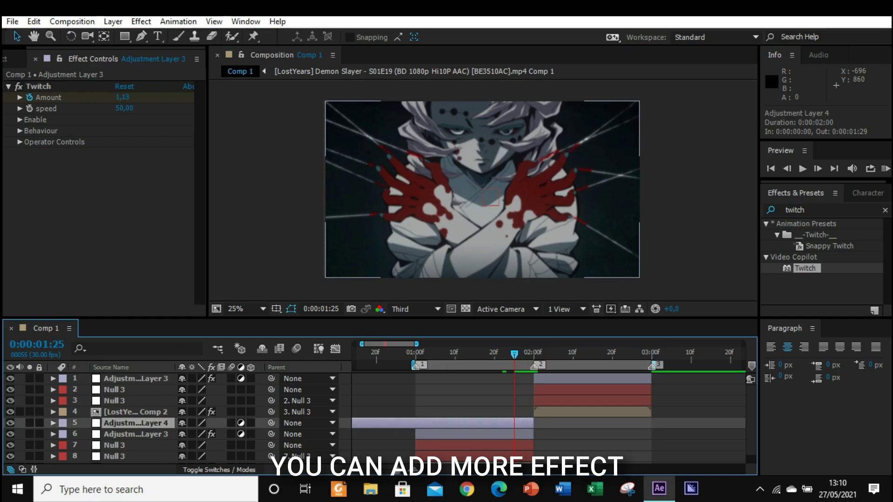
{"action": "key", "text": "ctrl+shift+d"}
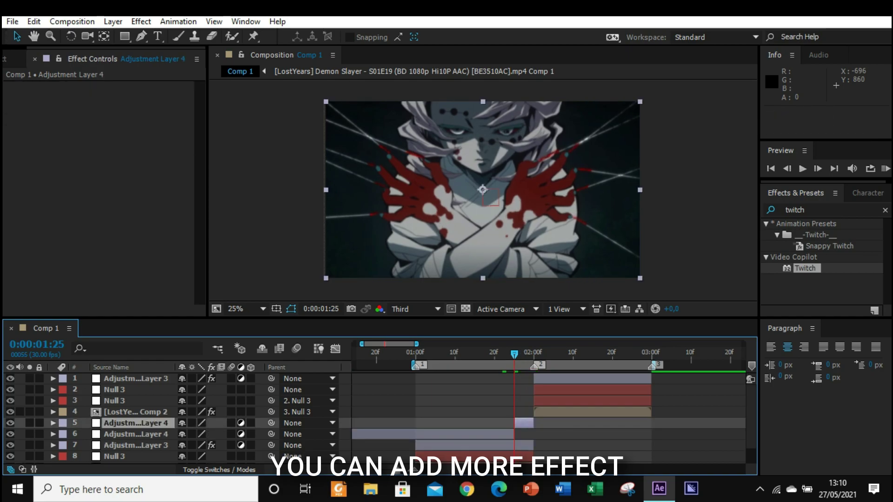
{"action": "left_click", "coordinate": [136, 434]}
{"action": "key", "text": "Delete"}
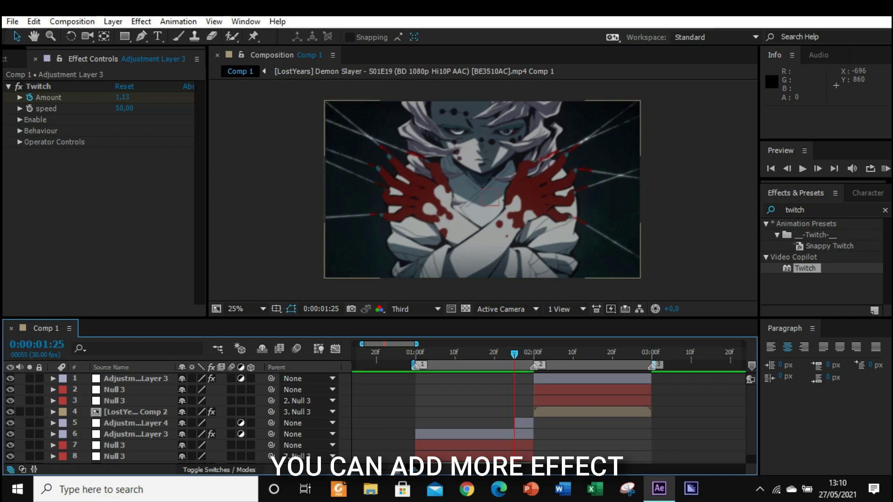
Step: Search the effects for "warp" and apply the Distort Warp effect to the short adjustment layer
{"action": "key", "text": "equal"}
{"action": "key", "text": "Page_Down"}
{"action": "key", "text": "Page_Down"}
{"action": "key", "text": "Page_Down"}
{"action": "key", "text": "Page_Down"}
{"action": "key", "text": "Page_Down"}
{"action": "key", "text": "Page_Down"}
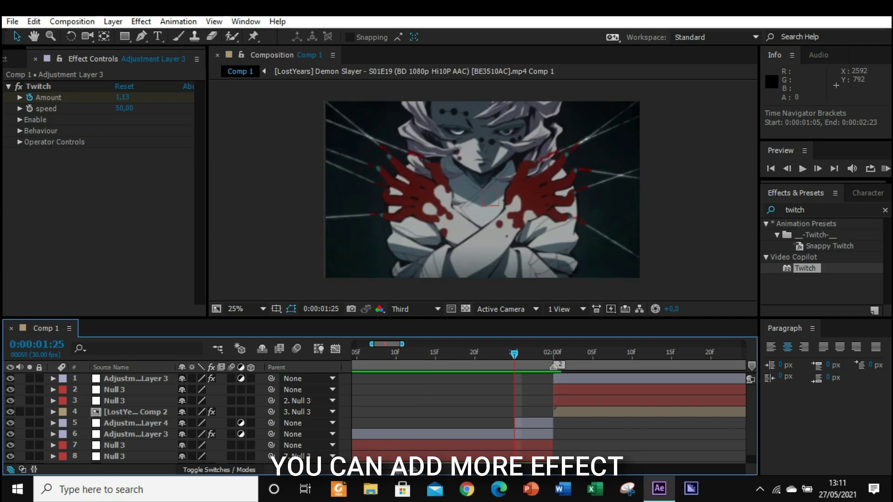
{"action": "left_click", "coordinate": [801, 210]}
{"action": "type", "text": "warp"}
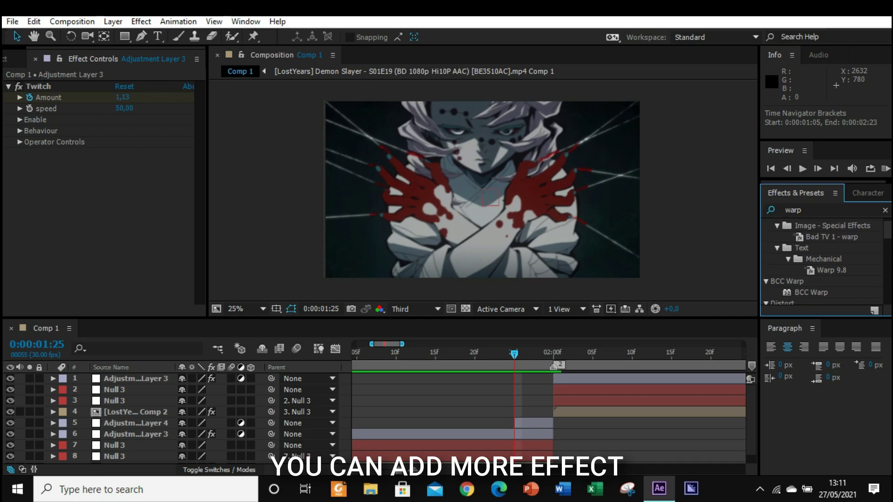
{"action": "left_click", "coordinate": [804, 255]}
{"action": "left_click_drag", "start_coordinate": [803, 255], "coordinate": [139, 423]}
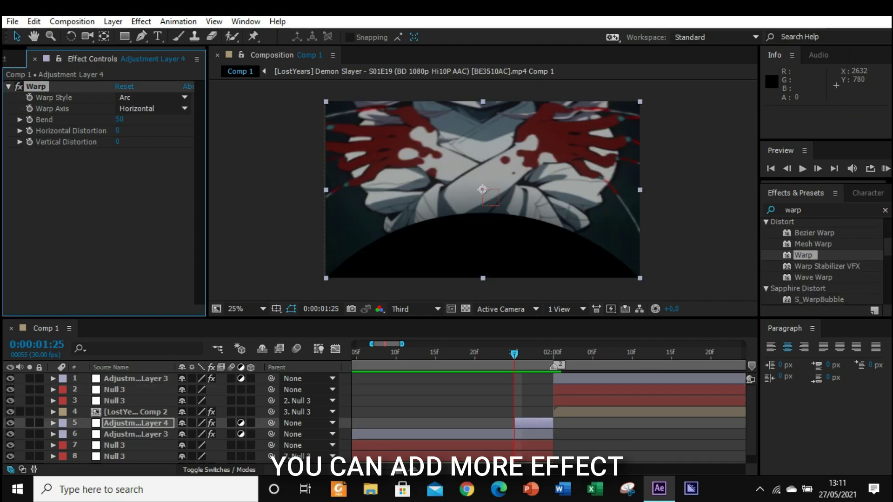
Step: Set the Warp style to FishEye and keyframe its Bend at 0 at 0:00:01:25
{"action": "left_click", "coordinate": [153, 97]}
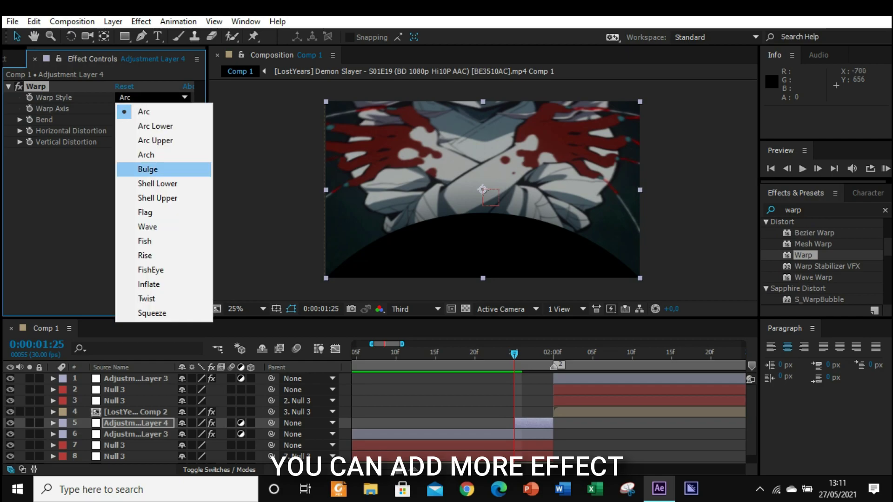
{"action": "left_click", "coordinate": [151, 269]}
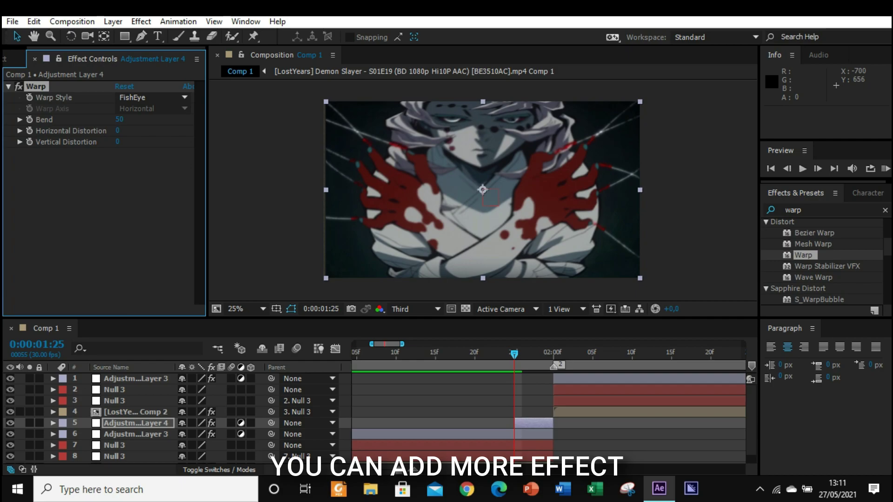
{"action": "left_click", "coordinate": [119, 119]}
{"action": "type", "text": "0"}
{"action": "key", "text": "Return"}
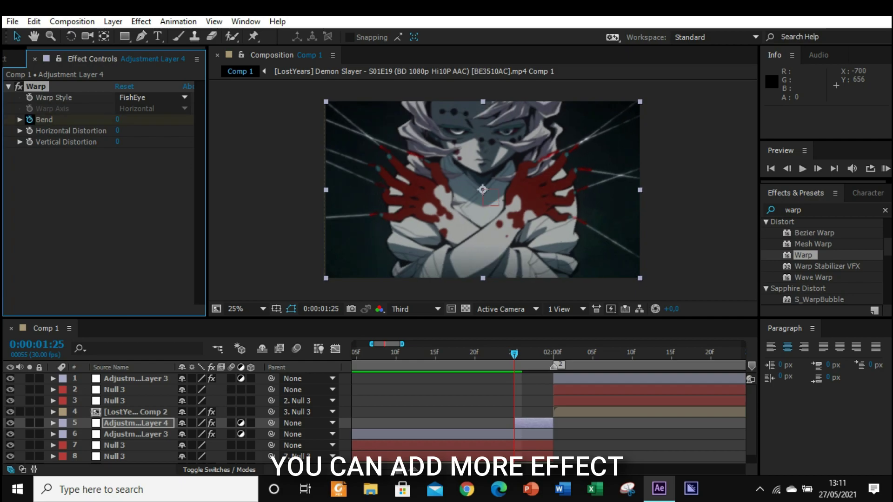
Step: Keyframe the short adjustment layer's Warp Bend at -100 at 0:00:01:29 and ease both Bend keyframes
{"action": "key", "text": "u"}
{"action": "left_click_drag", "start_coordinate": [515, 435], "coordinate": [545, 435]}
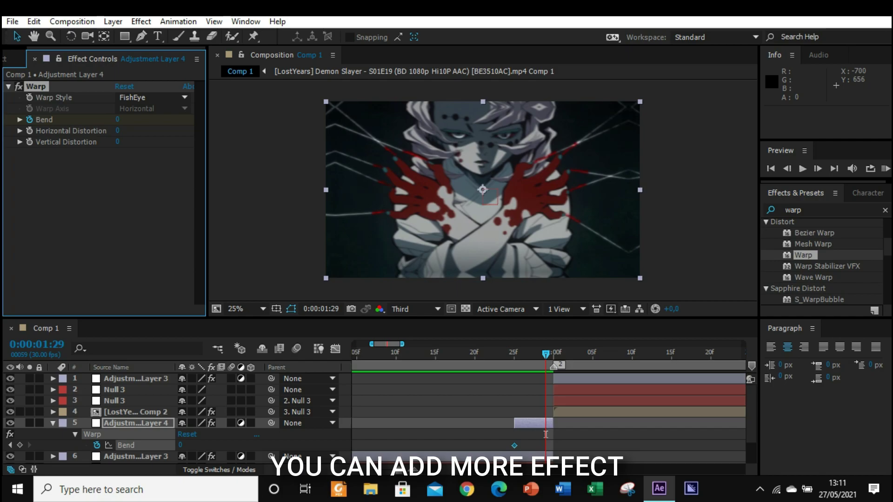
{"action": "left_click", "coordinate": [181, 446]}
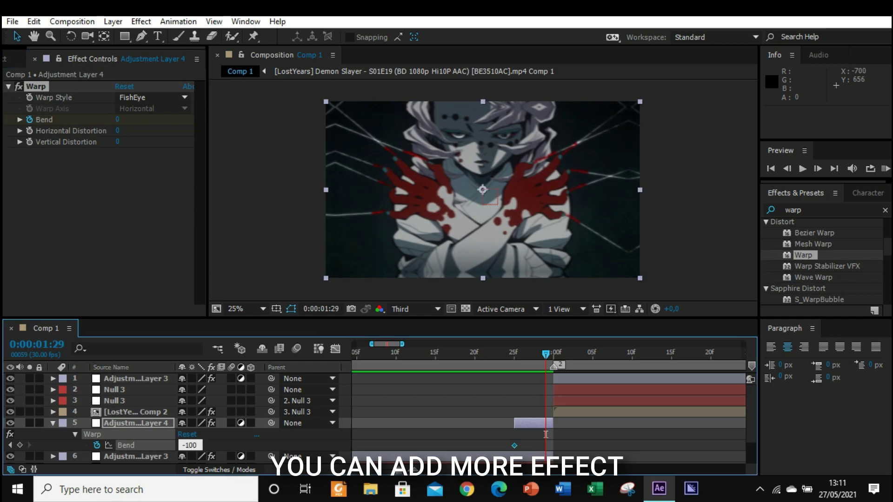
{"action": "key", "text": "Return"}
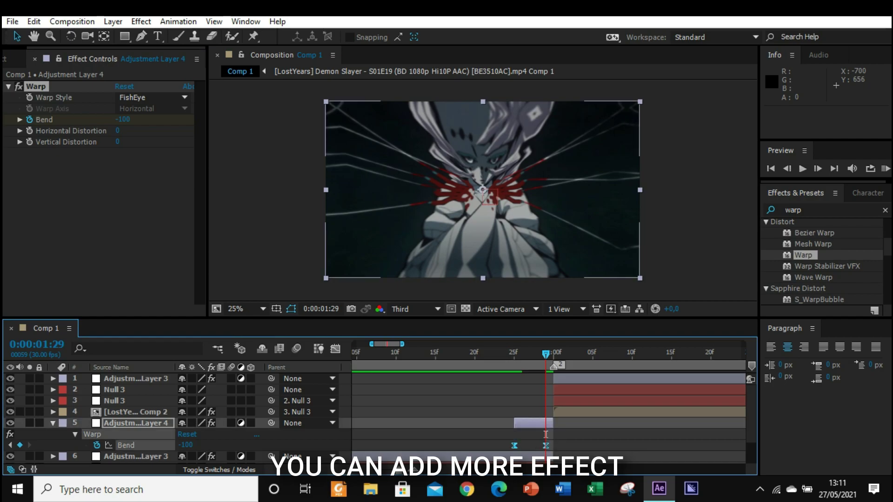
Step: Reshape the Bend value curve so the warp starts gently and accelerates steeply into the final keyframe
{"action": "left_click", "coordinate": [335, 349]}
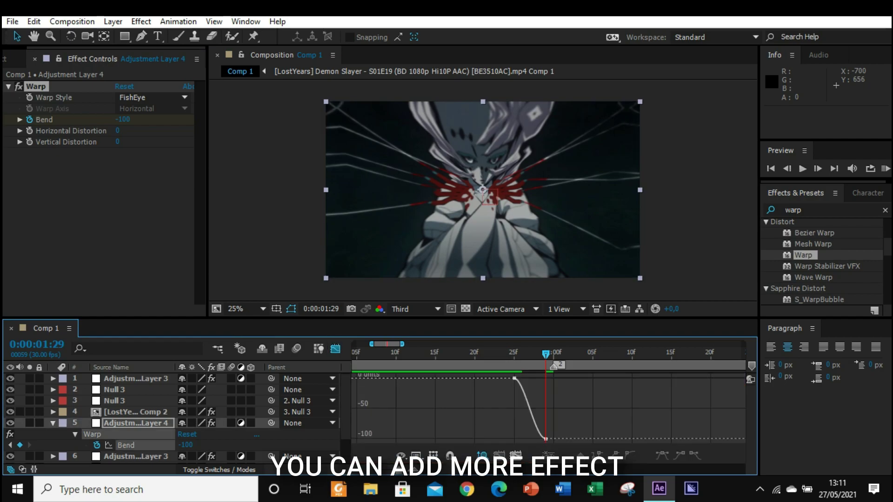
{"action": "left_click", "coordinate": [545, 439]}
{"action": "left_click_drag", "start_coordinate": [534, 436], "coordinate": [543, 379]}
{"action": "left_click", "coordinate": [335, 348]}
{"action": "key", "text": "u"}
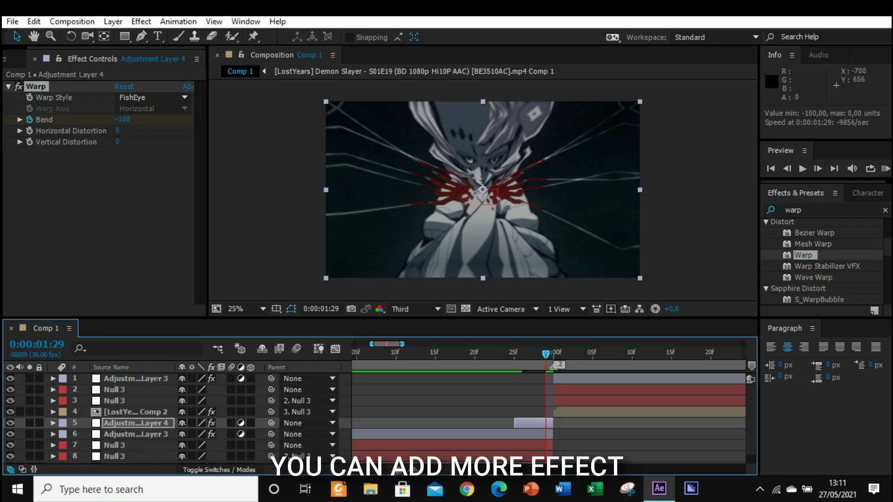
Step: Copy the FishEye warp adjustment layer and select the adjustment layer above the second clip
{"action": "left_click", "coordinate": [136, 423]}
{"action": "key", "text": "ctrl+c"}
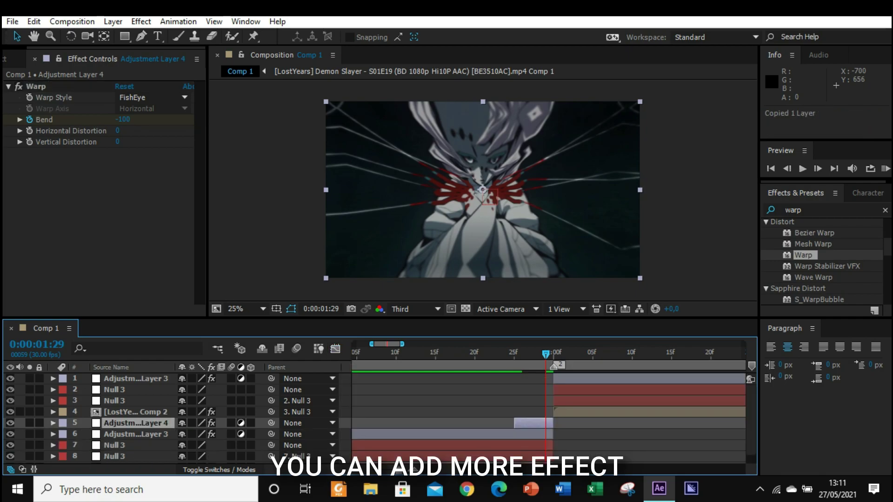
{"action": "left_click", "coordinate": [136, 378]}
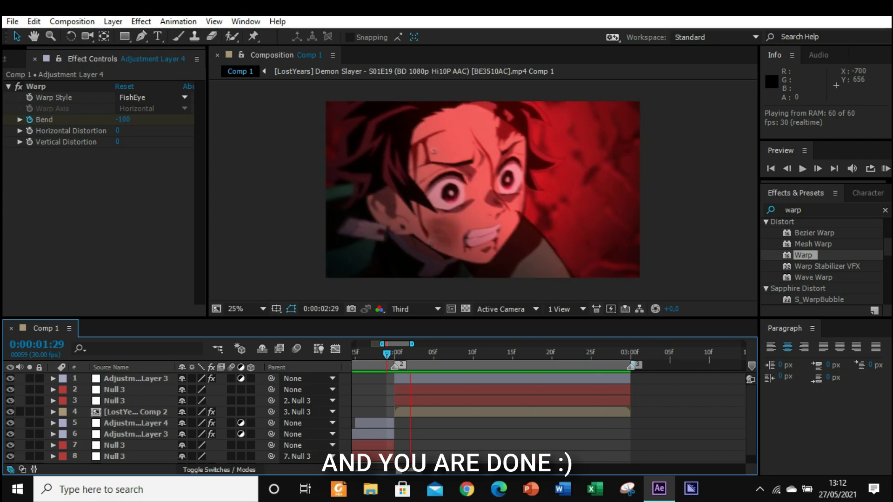
Step: Stop the preview of the finished transition and scrub through the second clip to about 0:00:02:17
{"action": "key", "text": "space"}
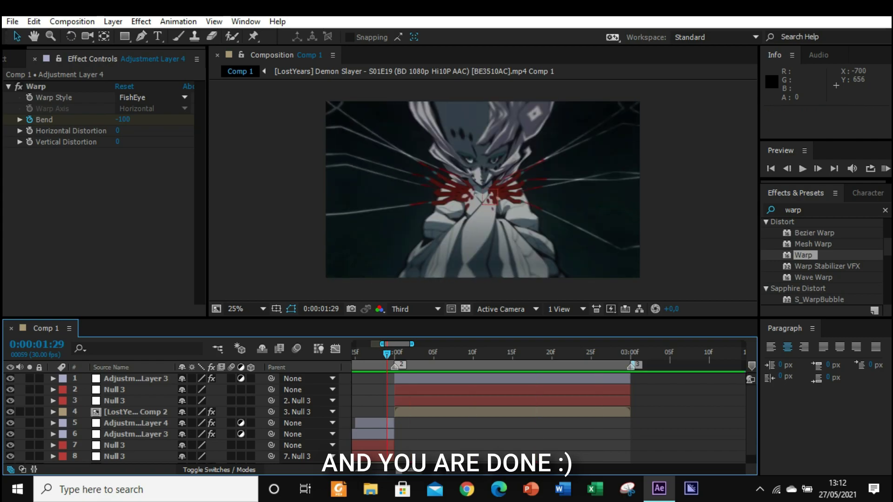
{"action": "mouse_move", "coordinate": [536, 355]}
{"action": "left_mouse_down"}
{"action": "mouse_move", "coordinate": [544, 356]}
{"action": "mouse_move", "coordinate": [520, 358]}
{"action": "mouse_move", "coordinate": [529, 361]}
{"action": "left_mouse_up"}
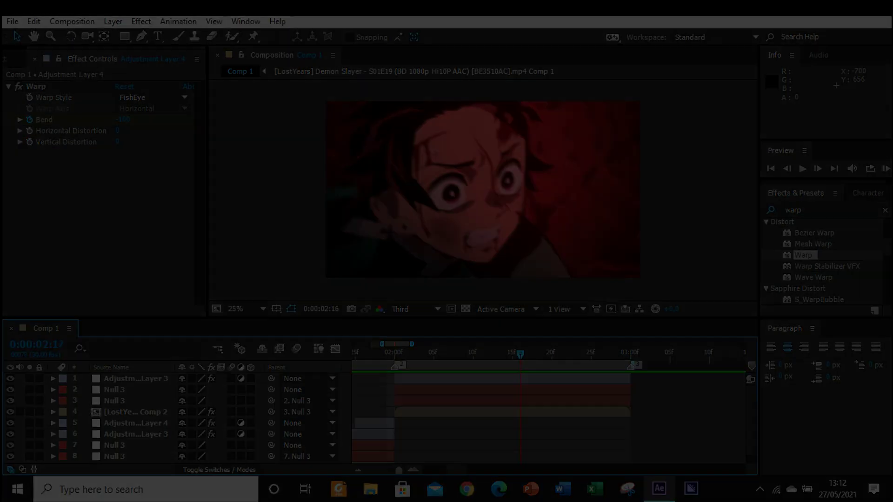